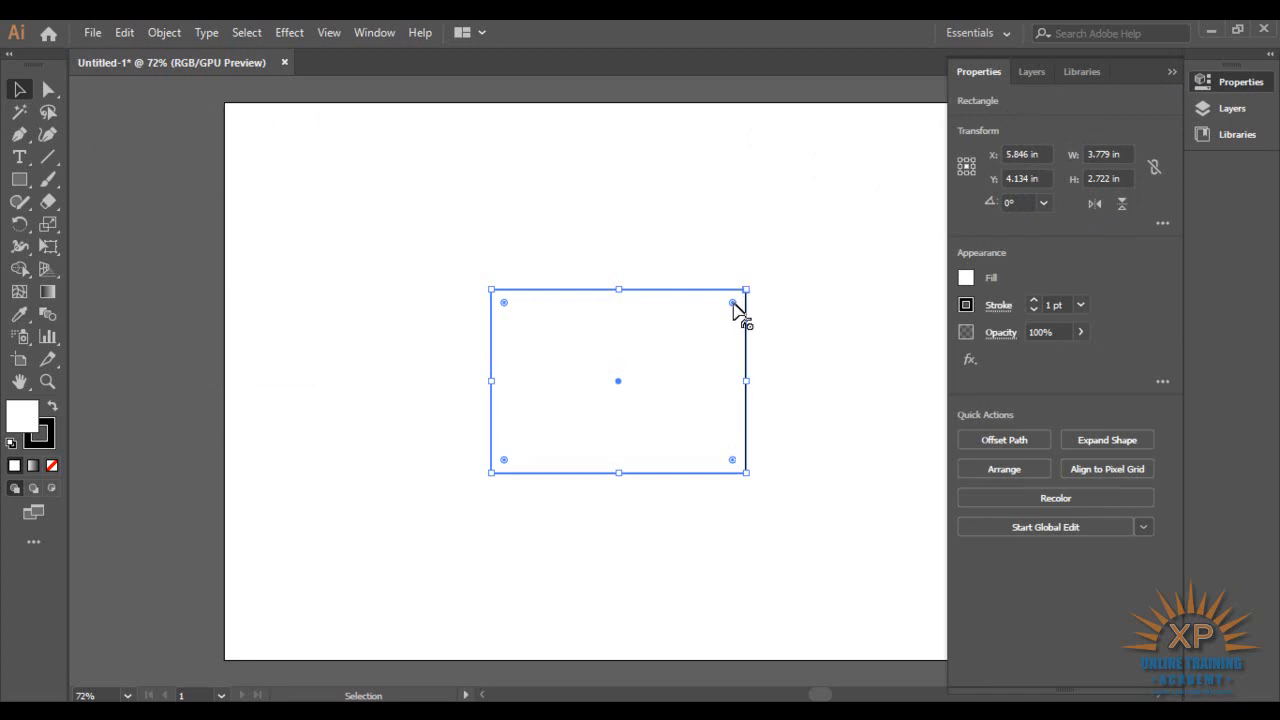
Open the floating Transform options for the rectangle, check their entry in the list of available panels, and deselect the rectangle.
double_click(733, 304)
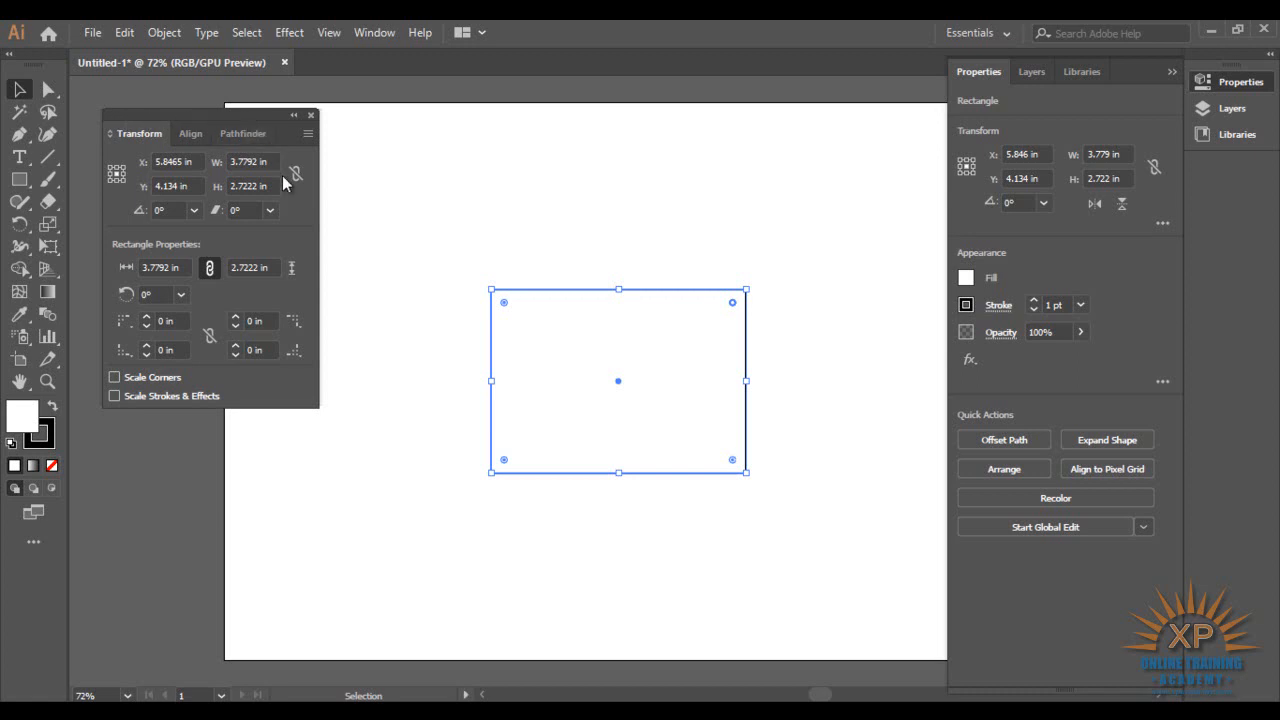
left_click(376, 38)
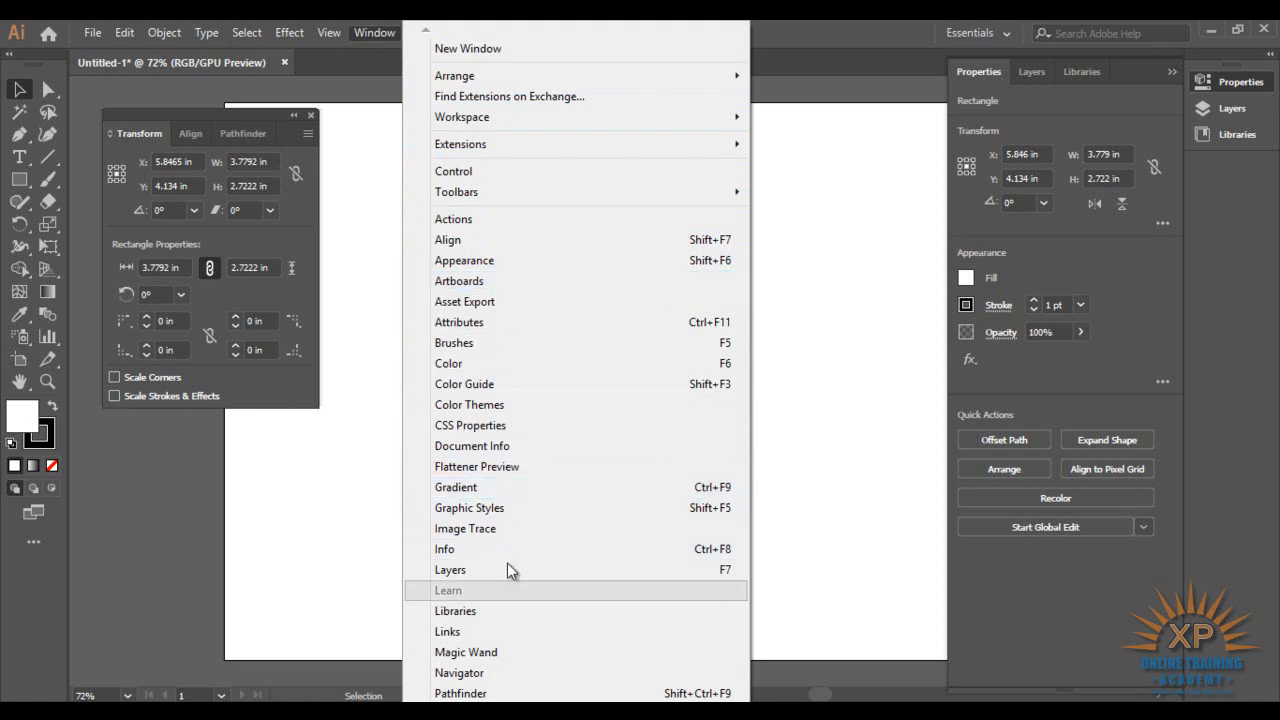
scroll(576, 704, "down", 4)
scroll(576, 376, "down", 4)
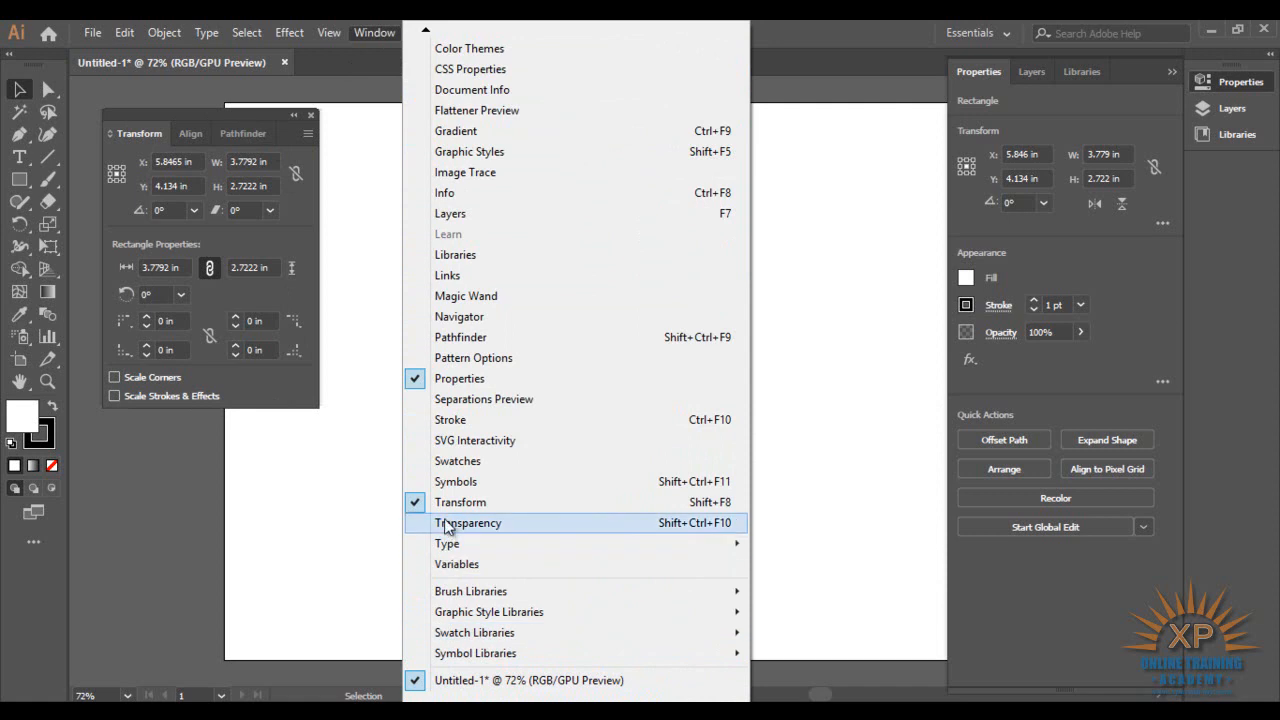
left_click(314, 450)
left_click(344, 350)
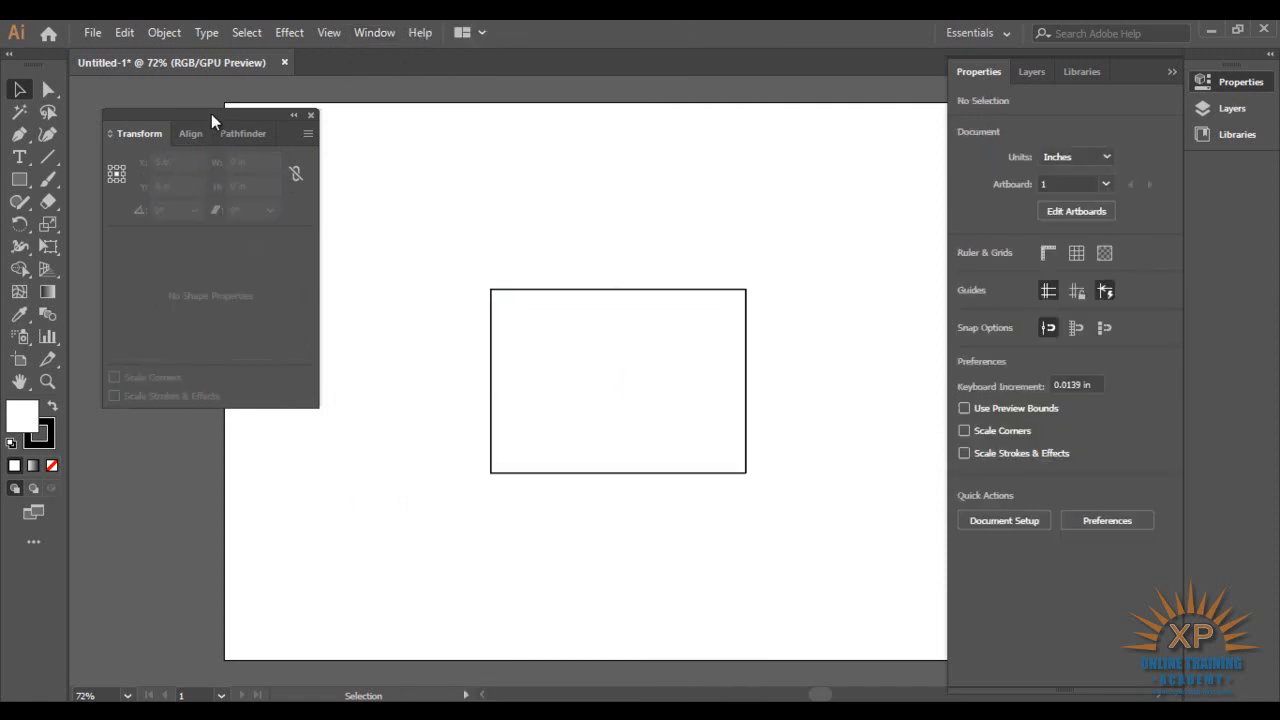
Reselect the rectangle and move the floating Transform options clear of it.
left_click_drag(211, 113, 307, 114)
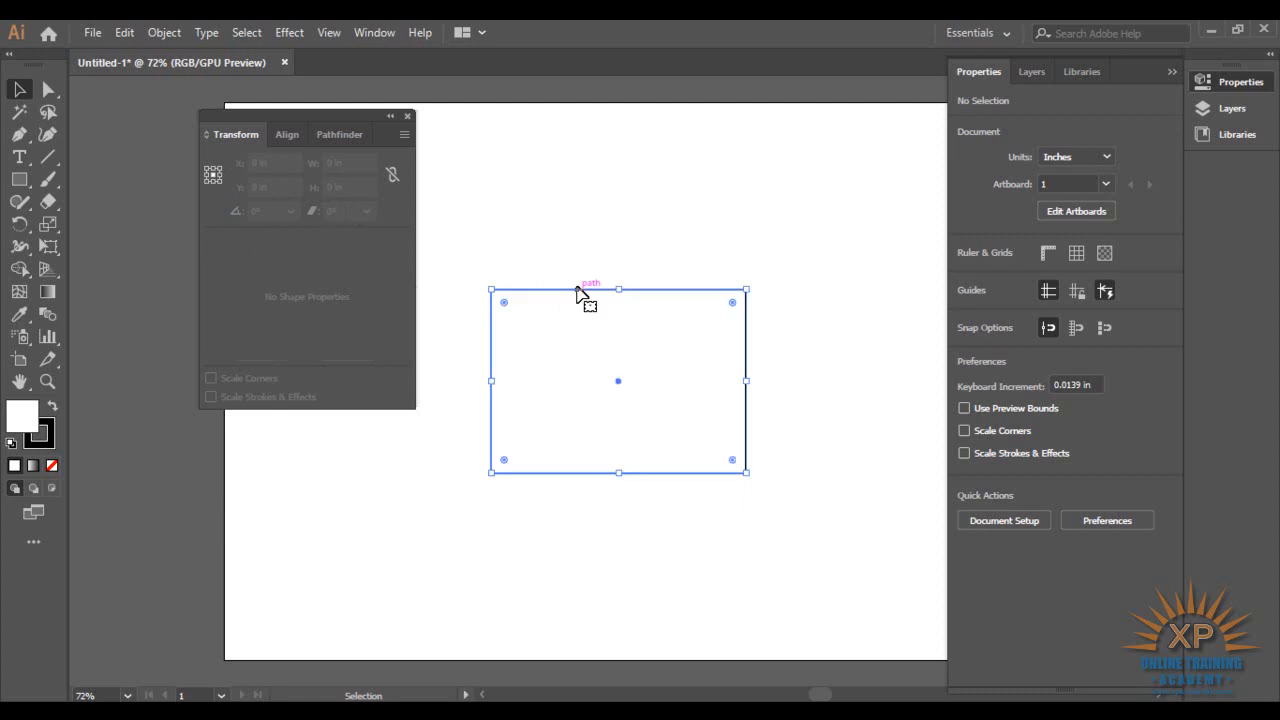
left_click(577, 290)
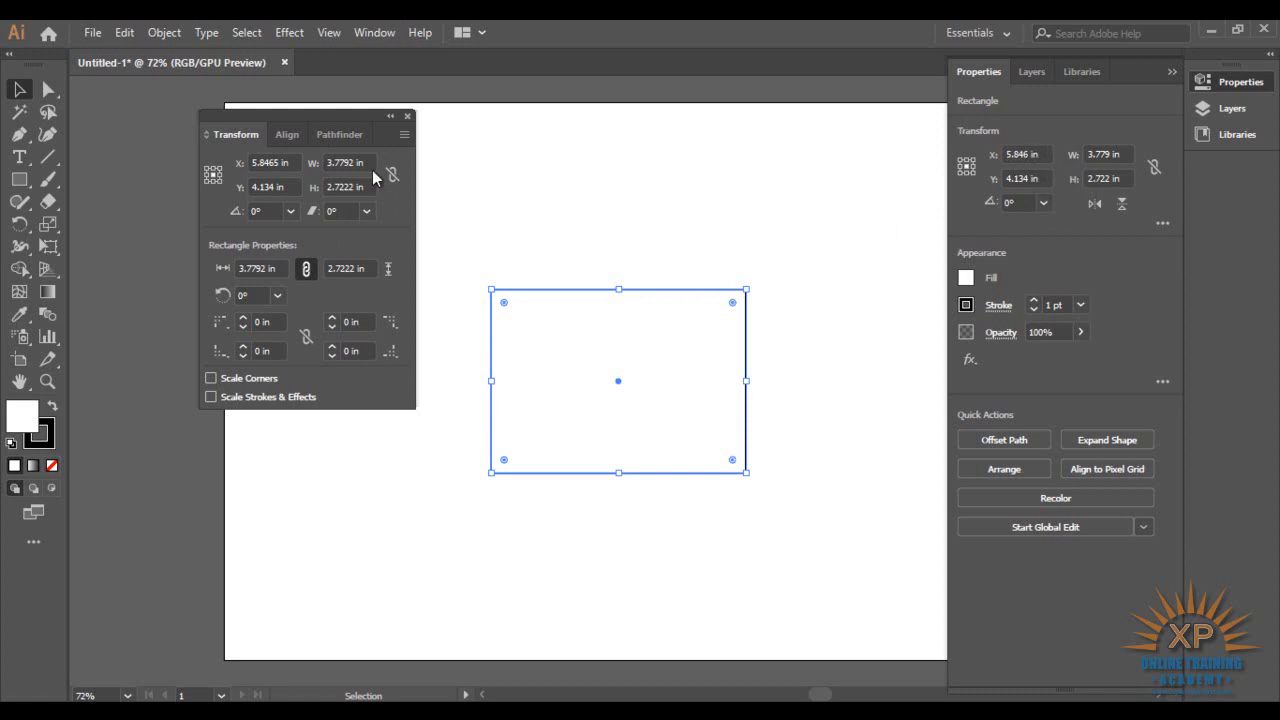
left_click_drag(366, 115, 256, 101)
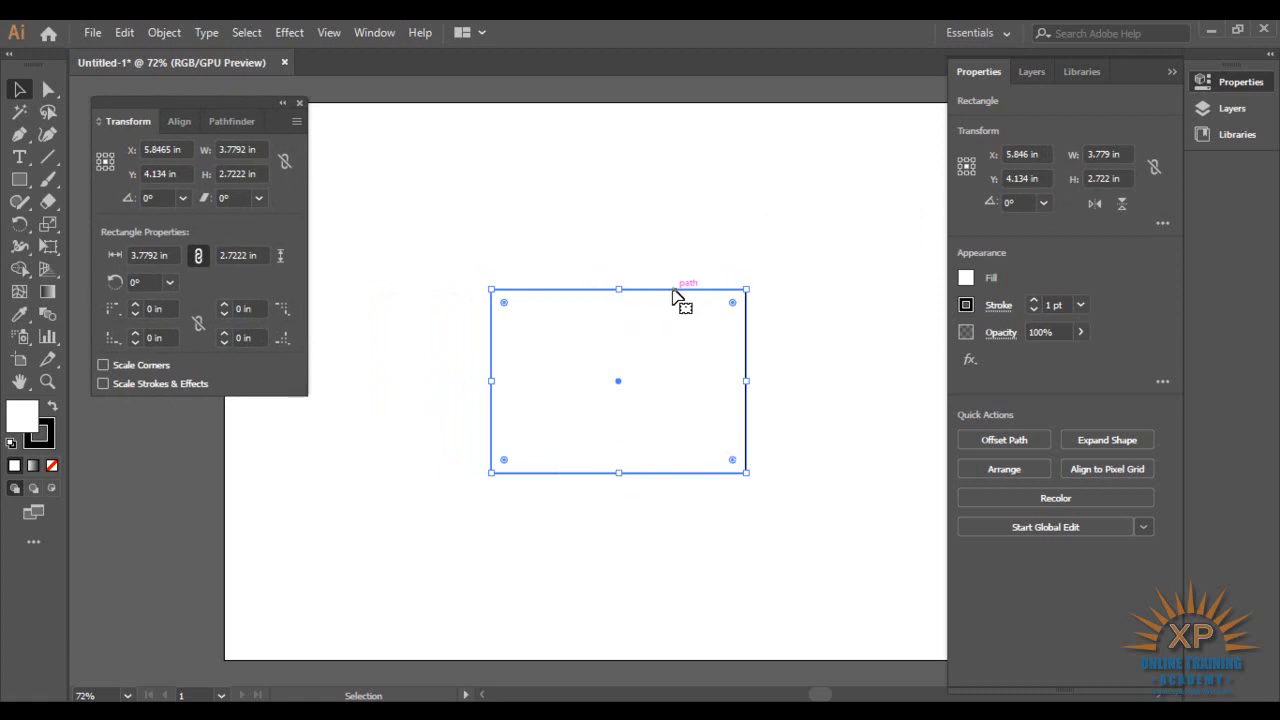
Set the rectangle's X position to 2 in.
left_click(1034, 152)
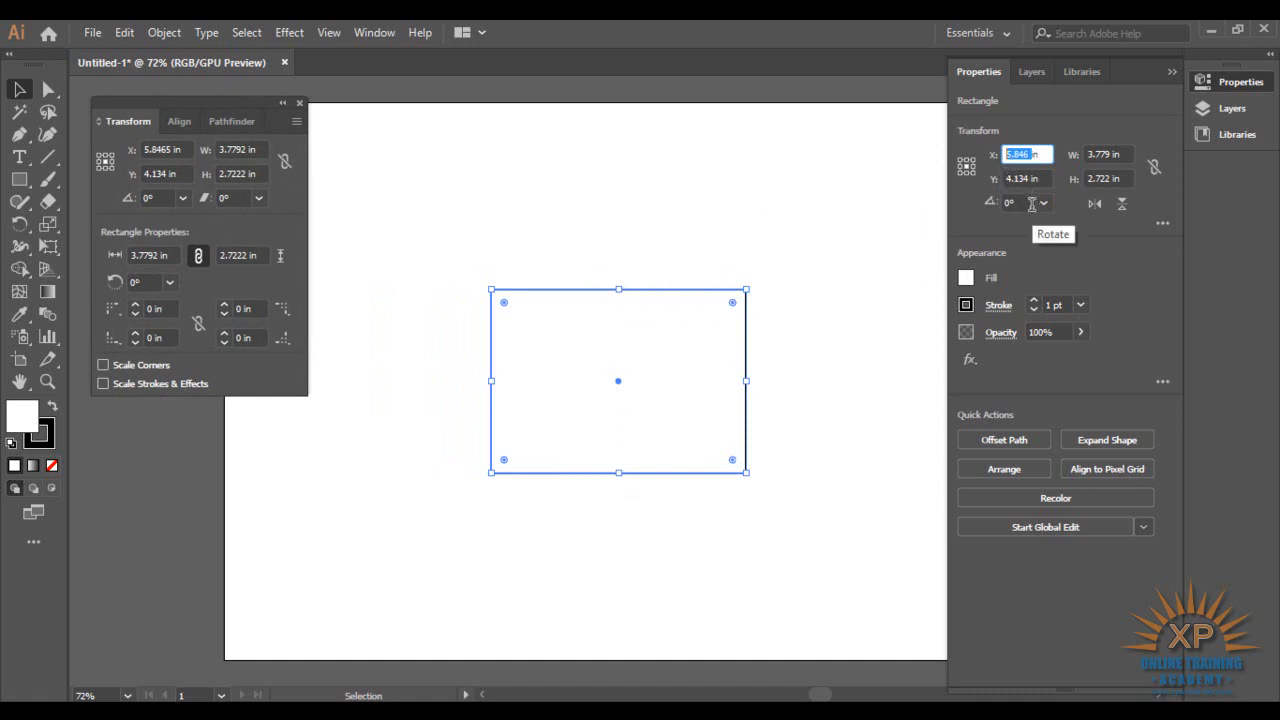
type("2")
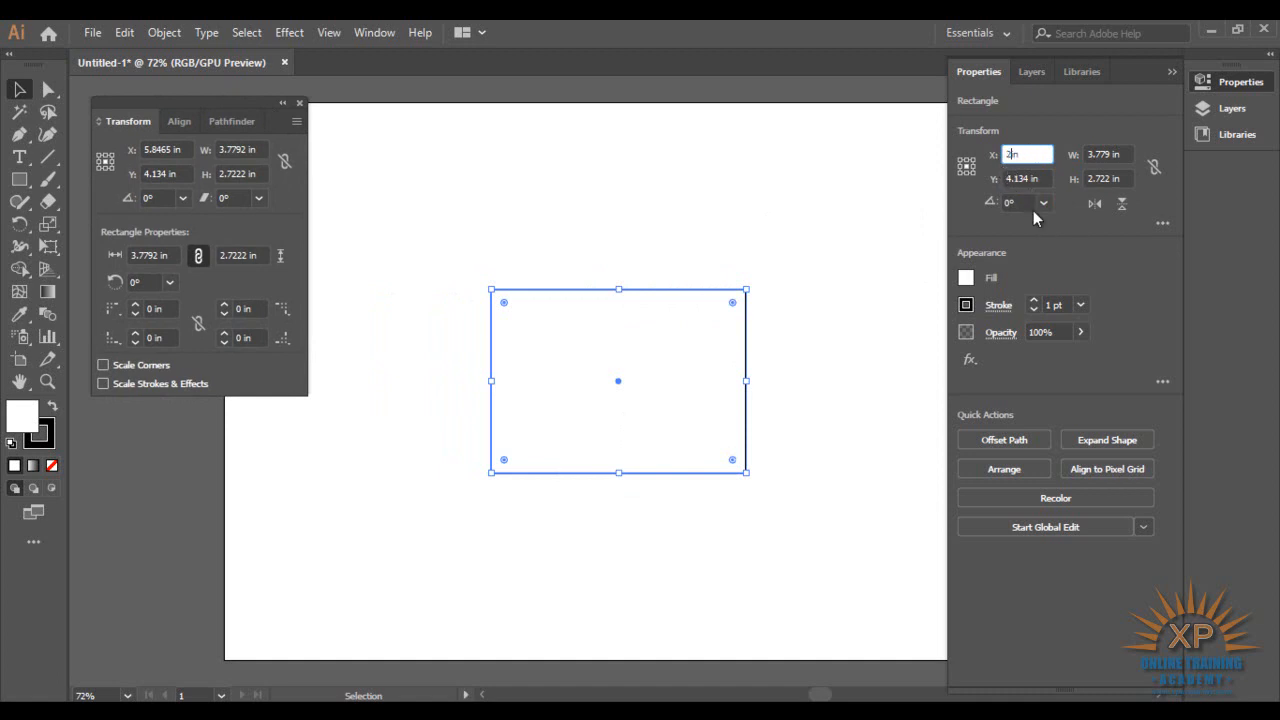
key("Return")
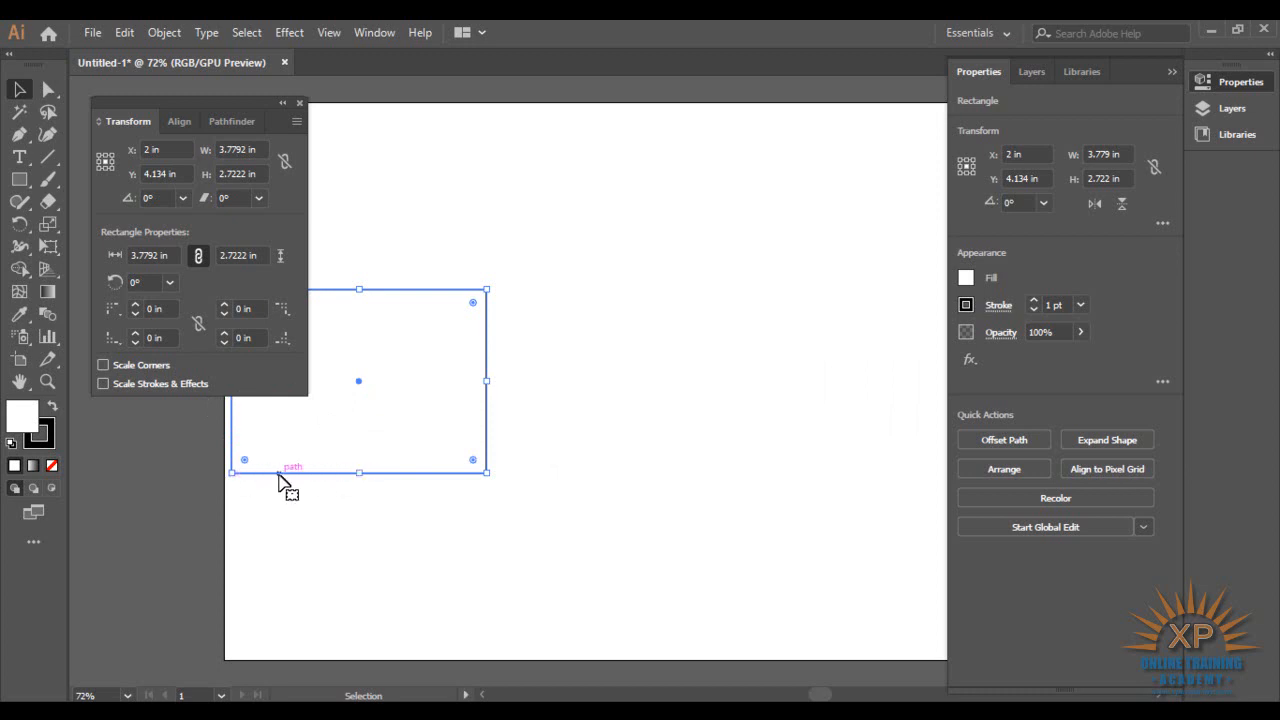
Set the rectangle's X position to 3 in and its Y position to 3 in.
left_click(1028, 154)
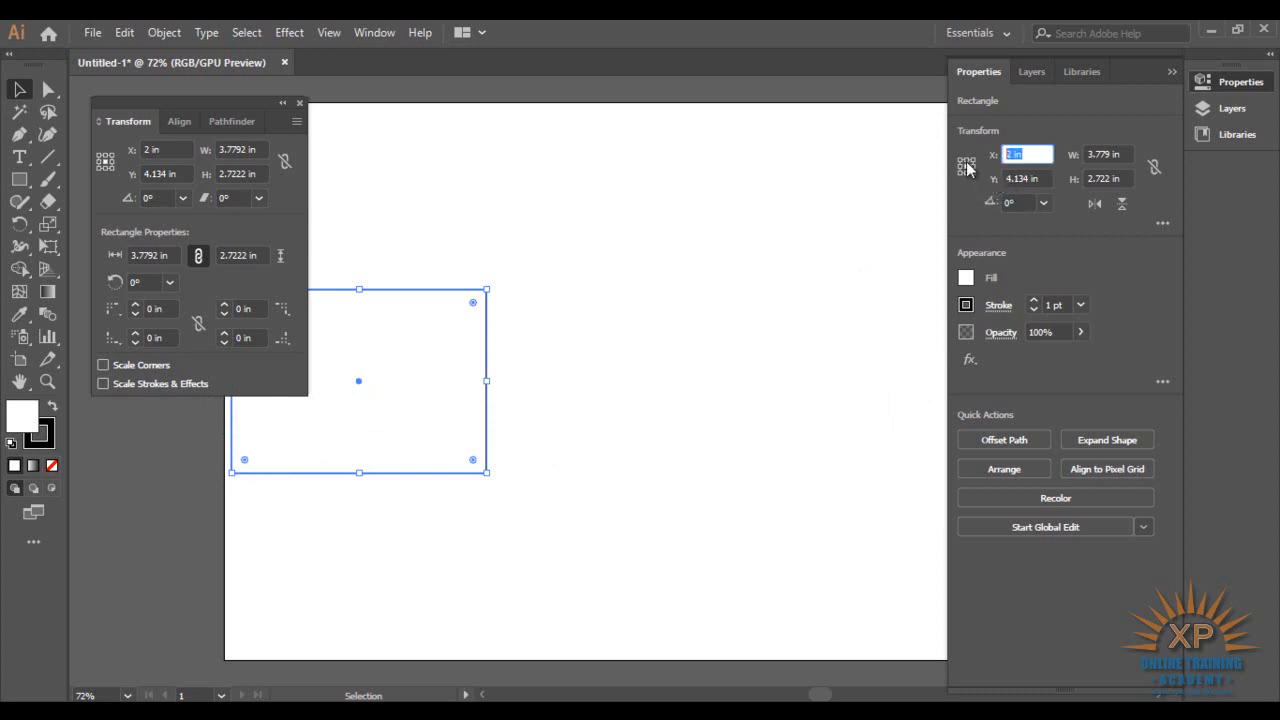
type("3")
key("Return")
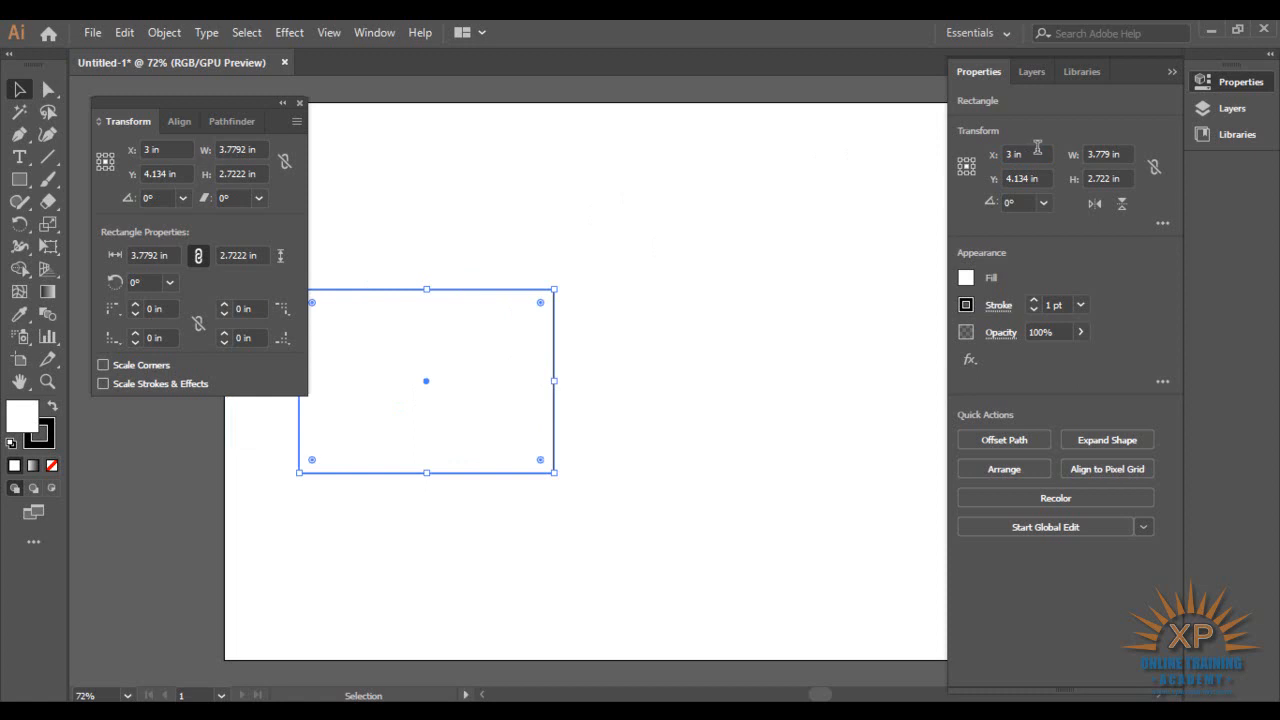
left_click(1045, 178)
type("3")
key("Return")
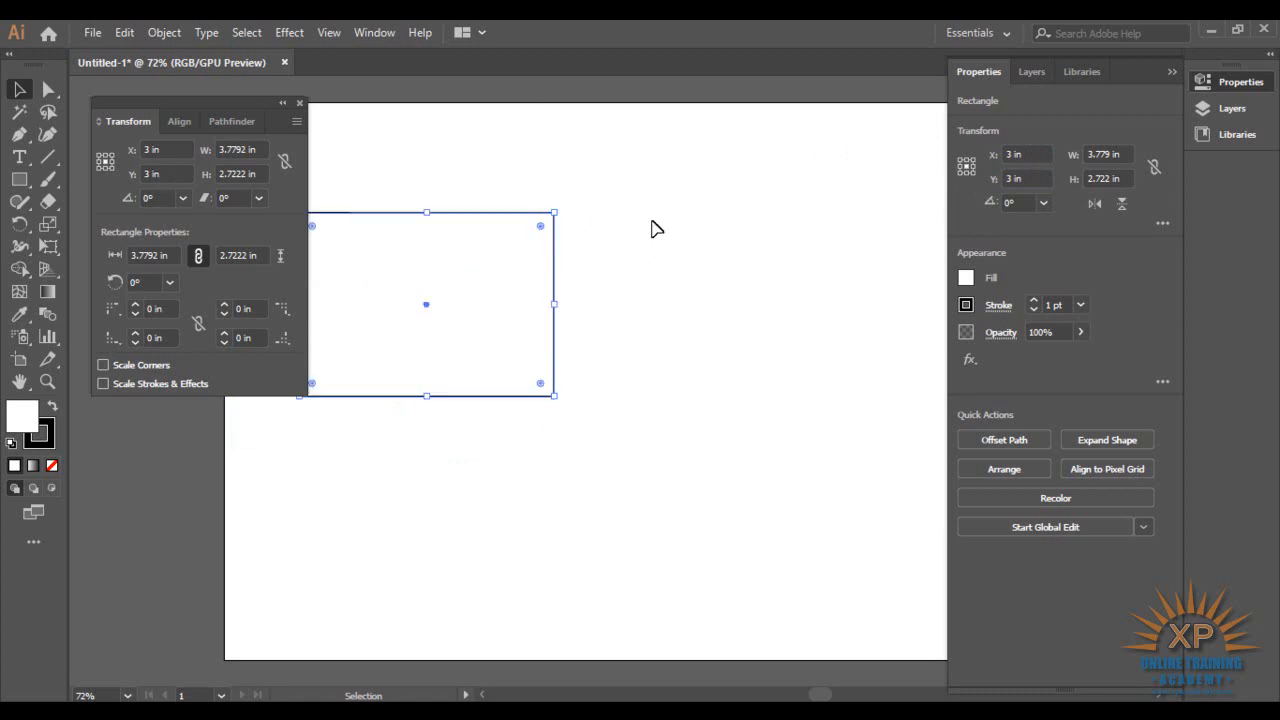
Move the rectangle freehand toward the middle of the artboard, to about X 5.72 in and Y 3.96 in.
scroll(653, 231, "down", 2)
scroll(653, 231, "up", 2)
left_click(180, 173)
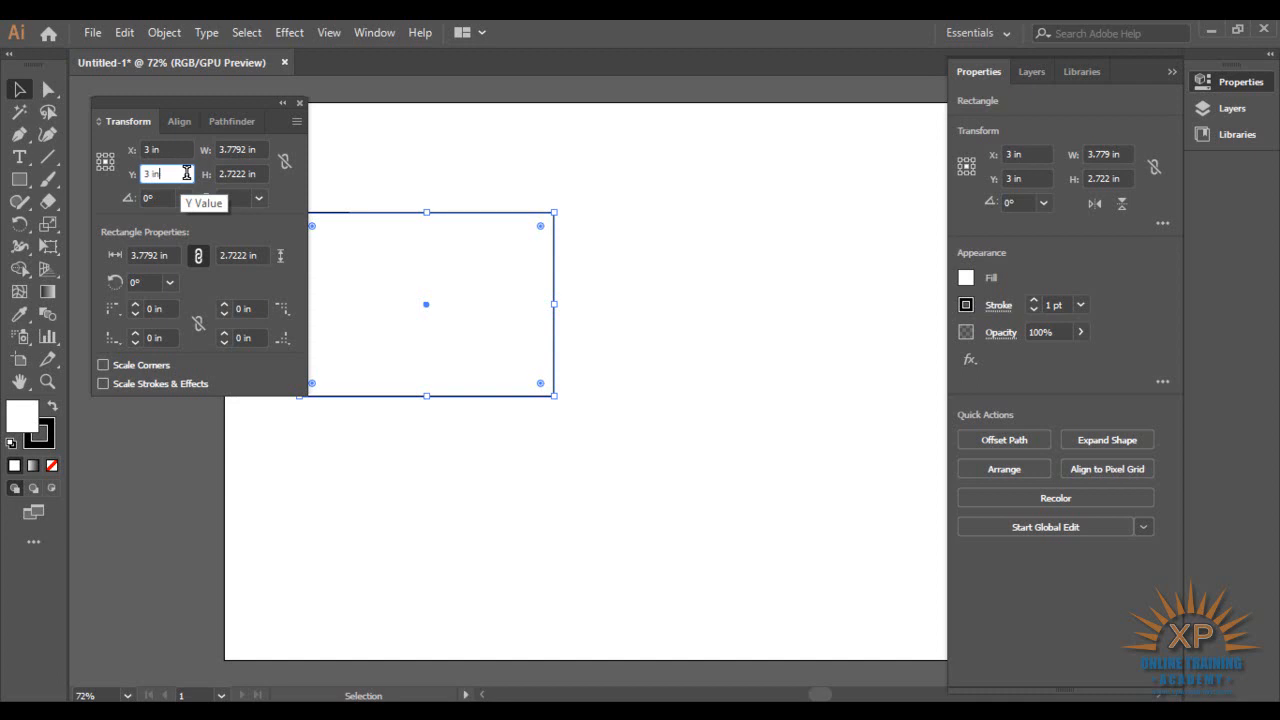
left_click(372, 212)
left_click_drag(508, 216, 692, 281)
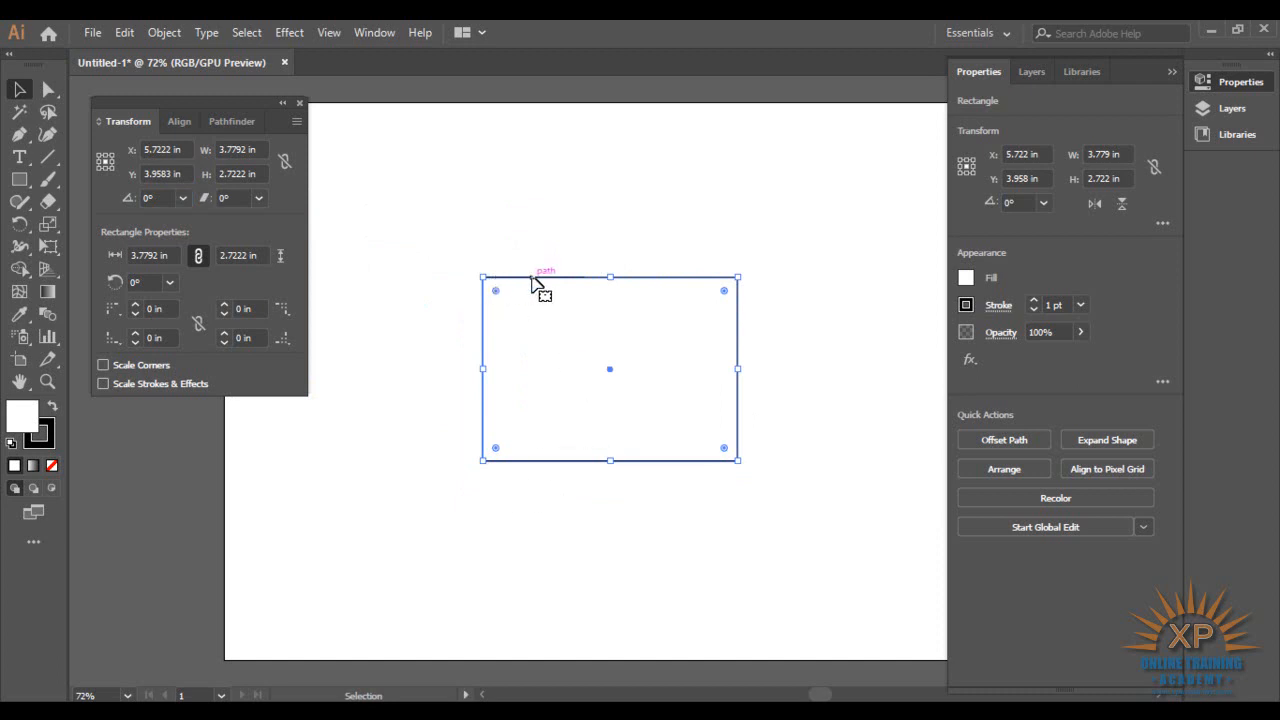
Set the rectangle's width to 3 in and its height to 4 in.
left_click(1122, 154)
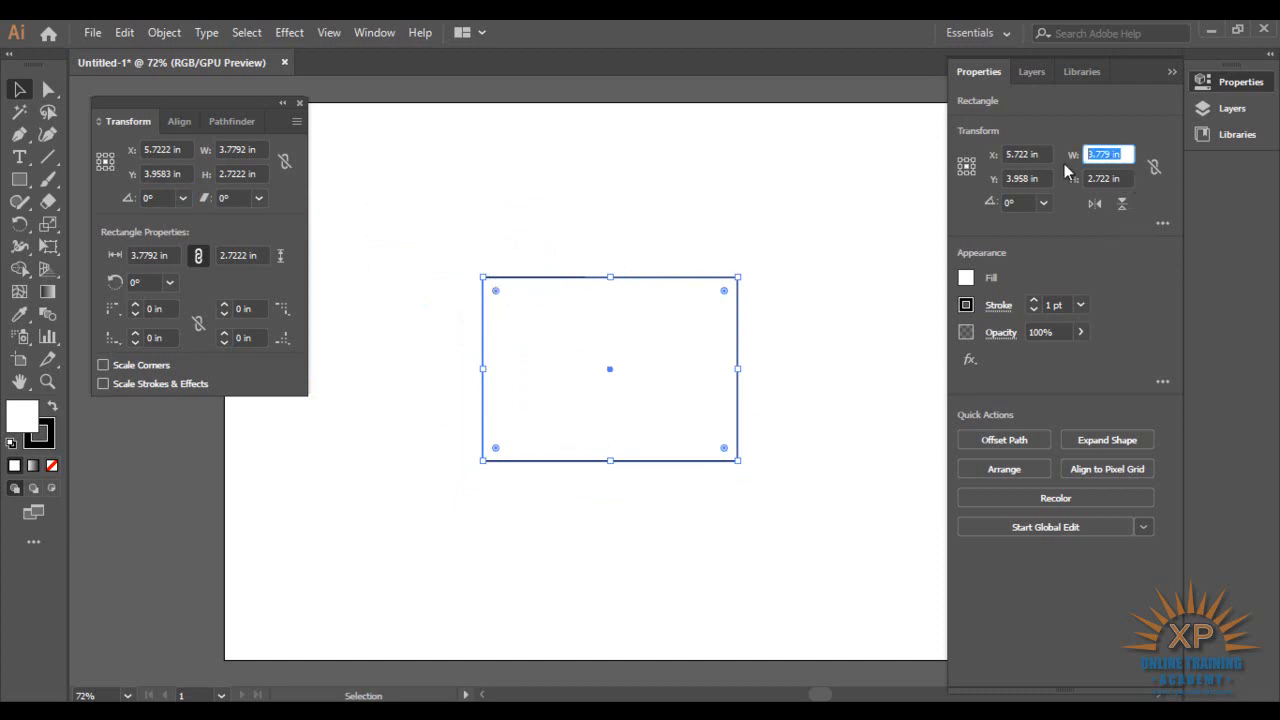
type("3")
key("Return")
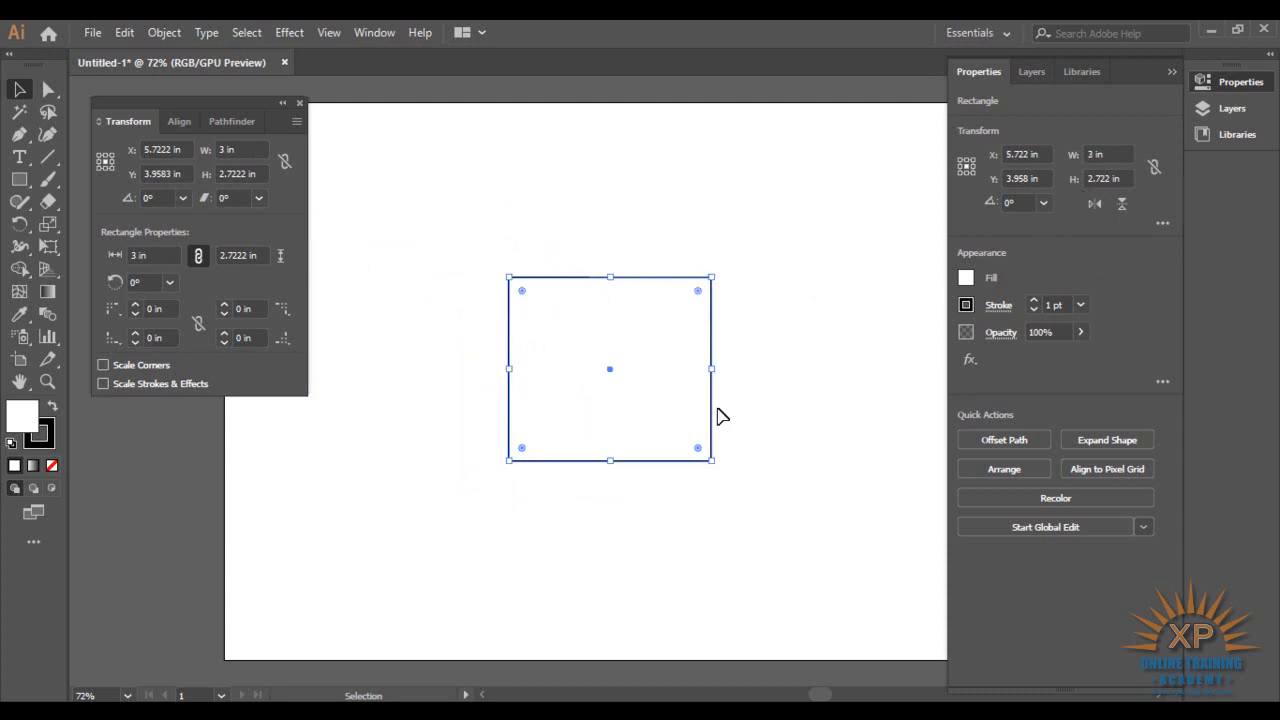
left_click(1122, 179)
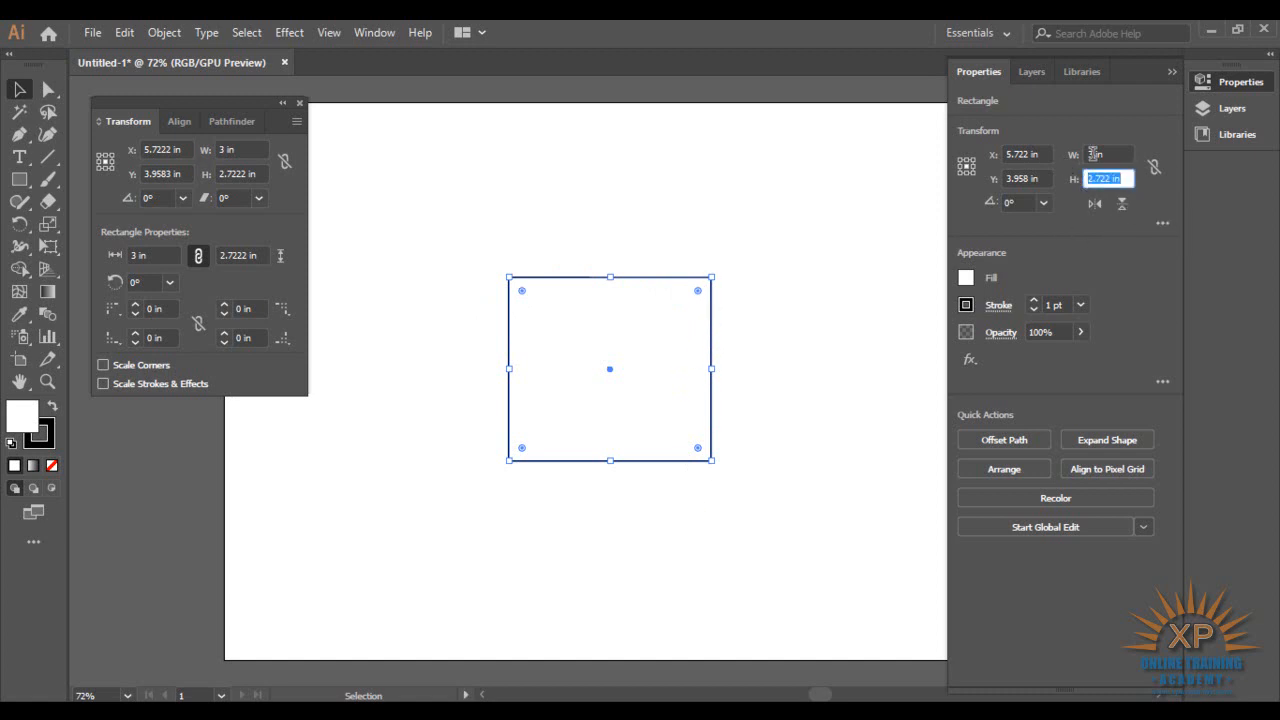
type("4")
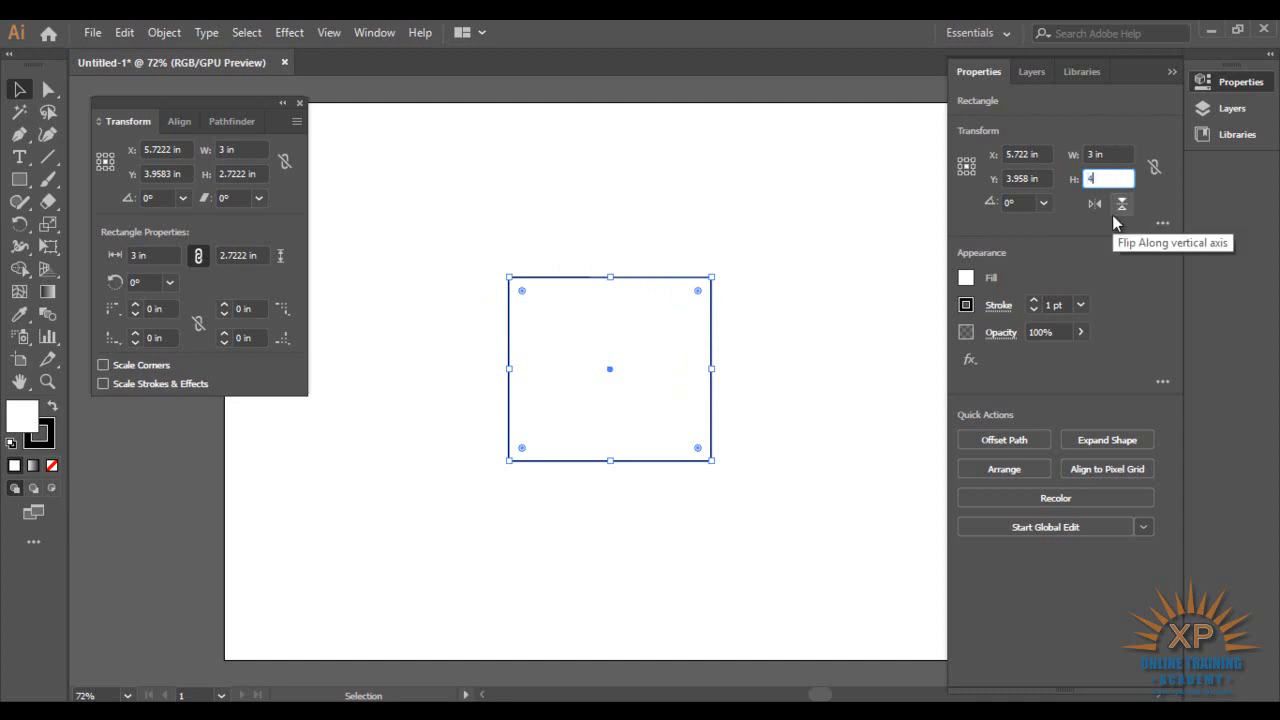
key("Return")
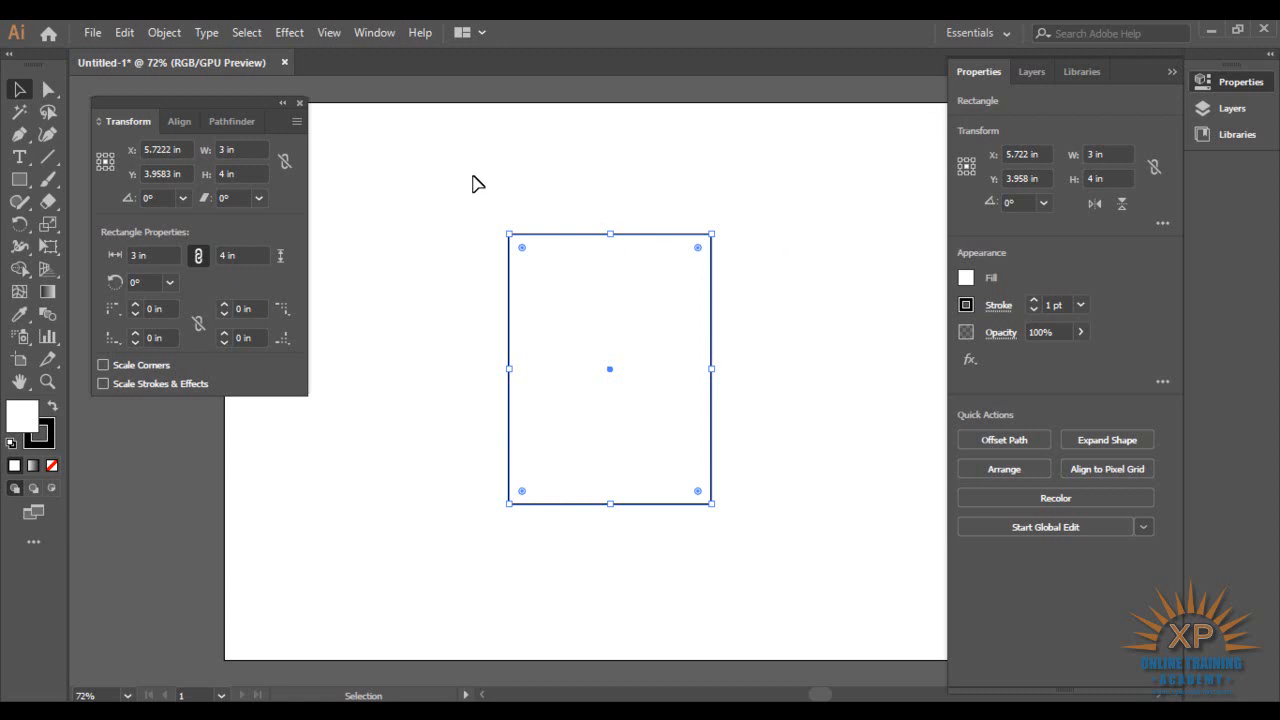
left_click(244, 149)
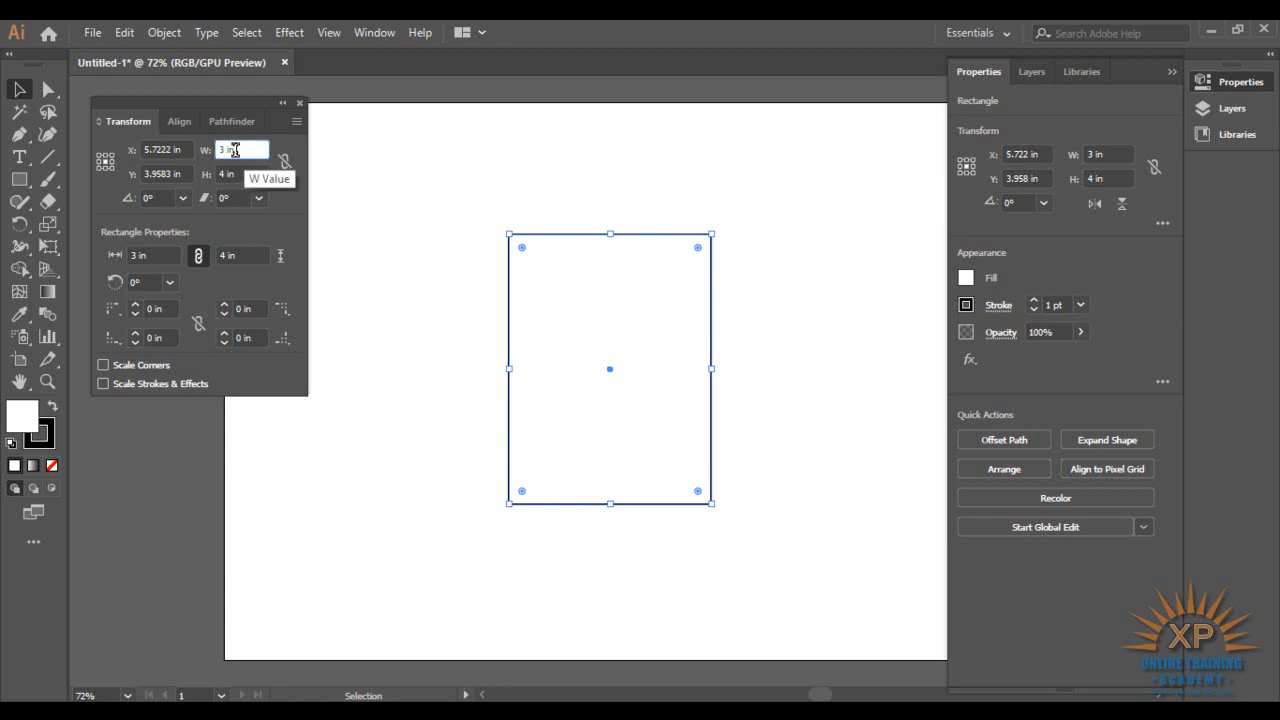
left_click(247, 172)
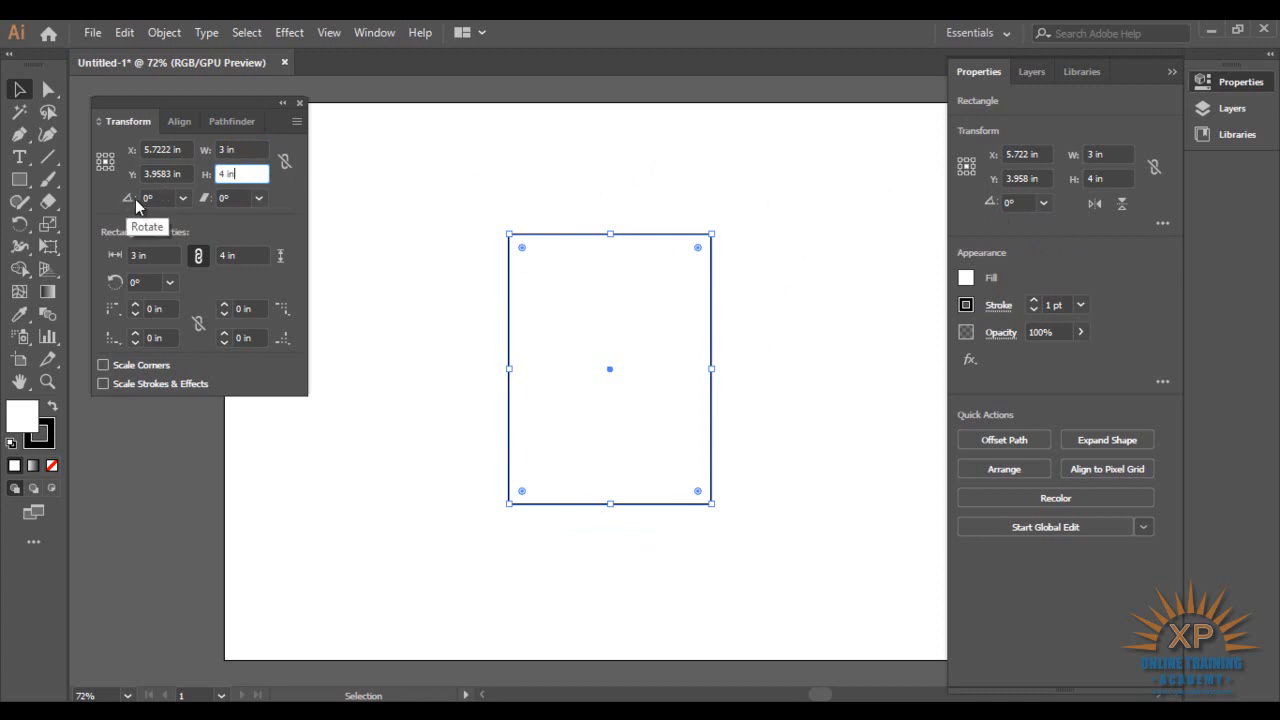
Try rotating the rectangle to 60°, 90° and 120°, and reset its rotation to 0°.
left_click(1043, 203)
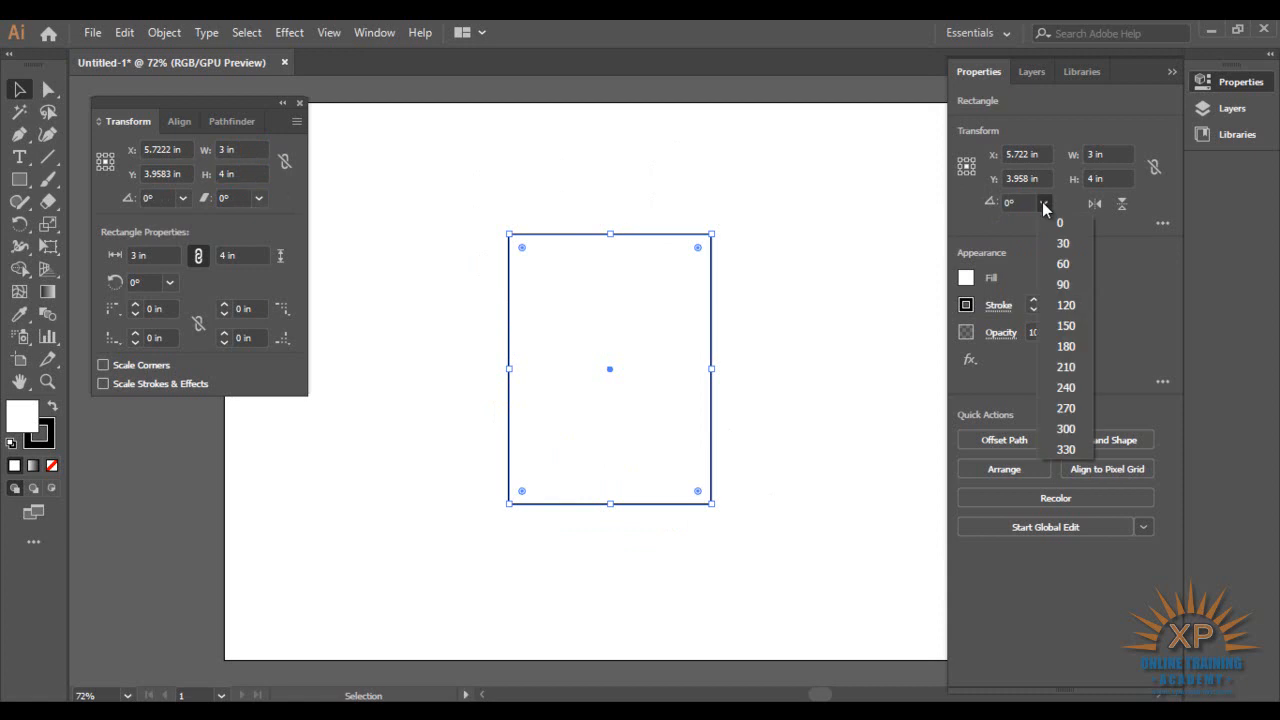
left_click(1065, 268)
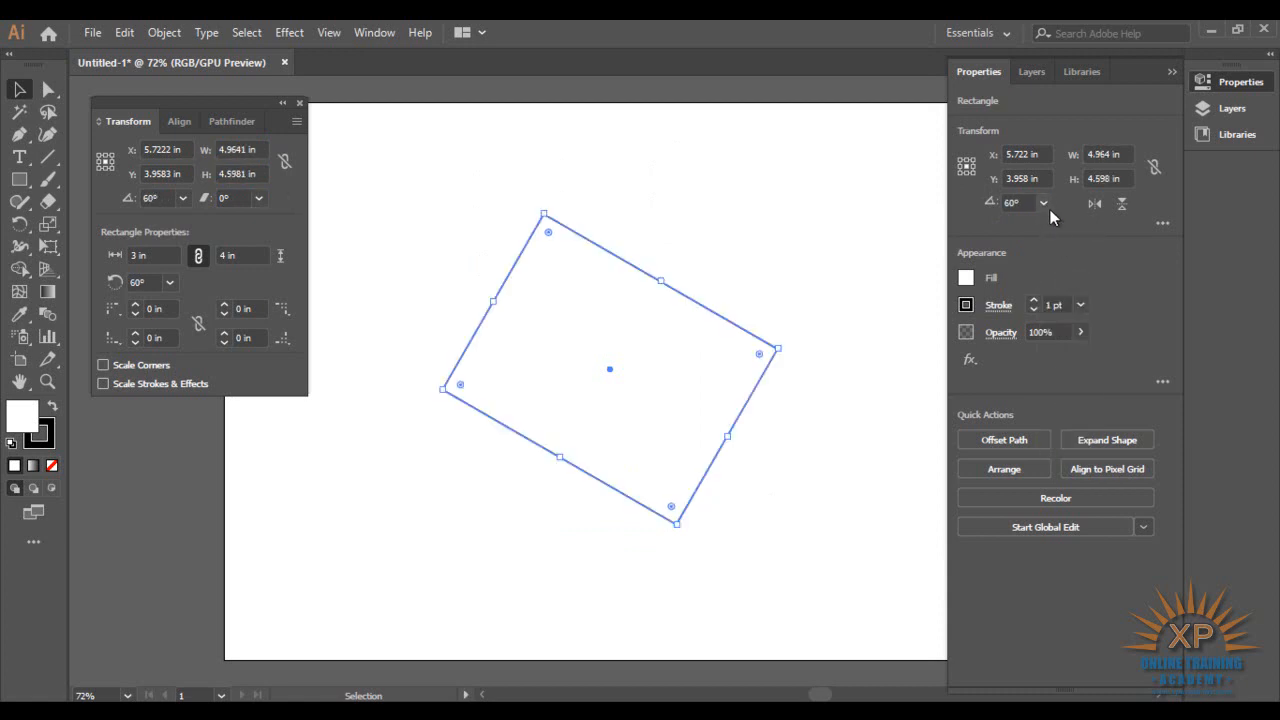
left_click(1045, 205)
left_click(1064, 285)
left_click(1045, 204)
left_click(1068, 307)
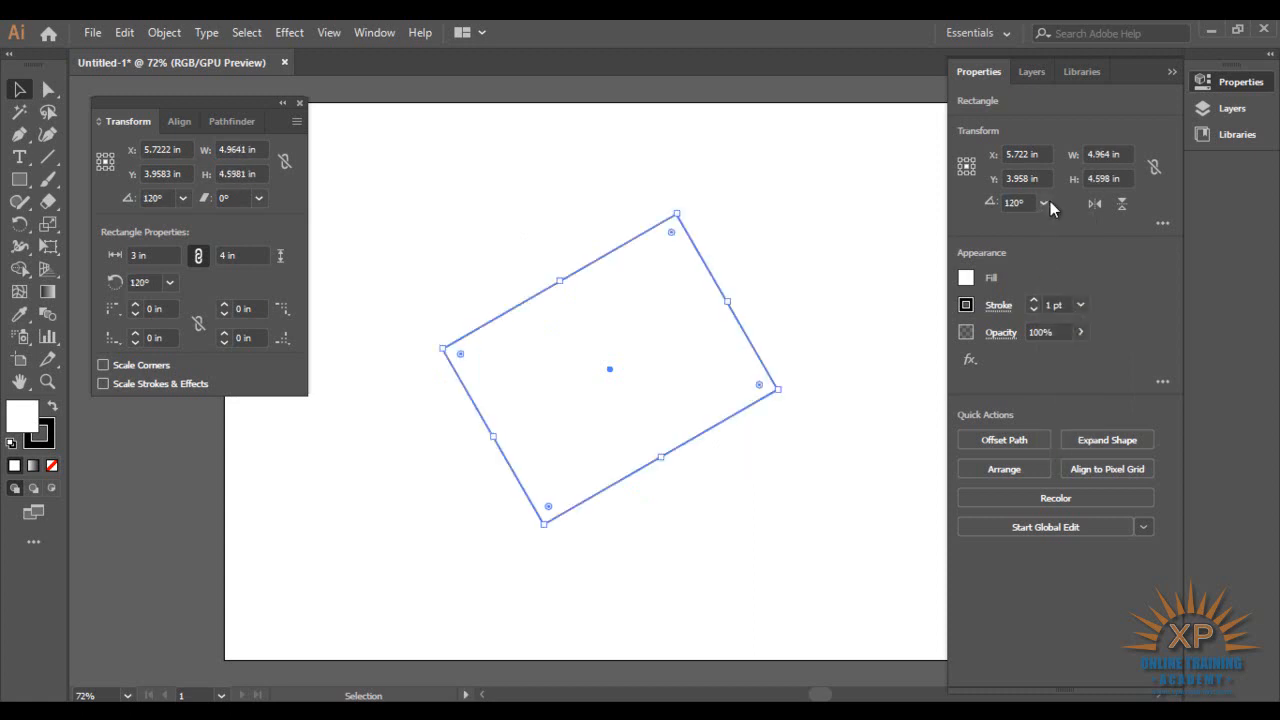
left_click(1044, 204)
left_click(1061, 224)
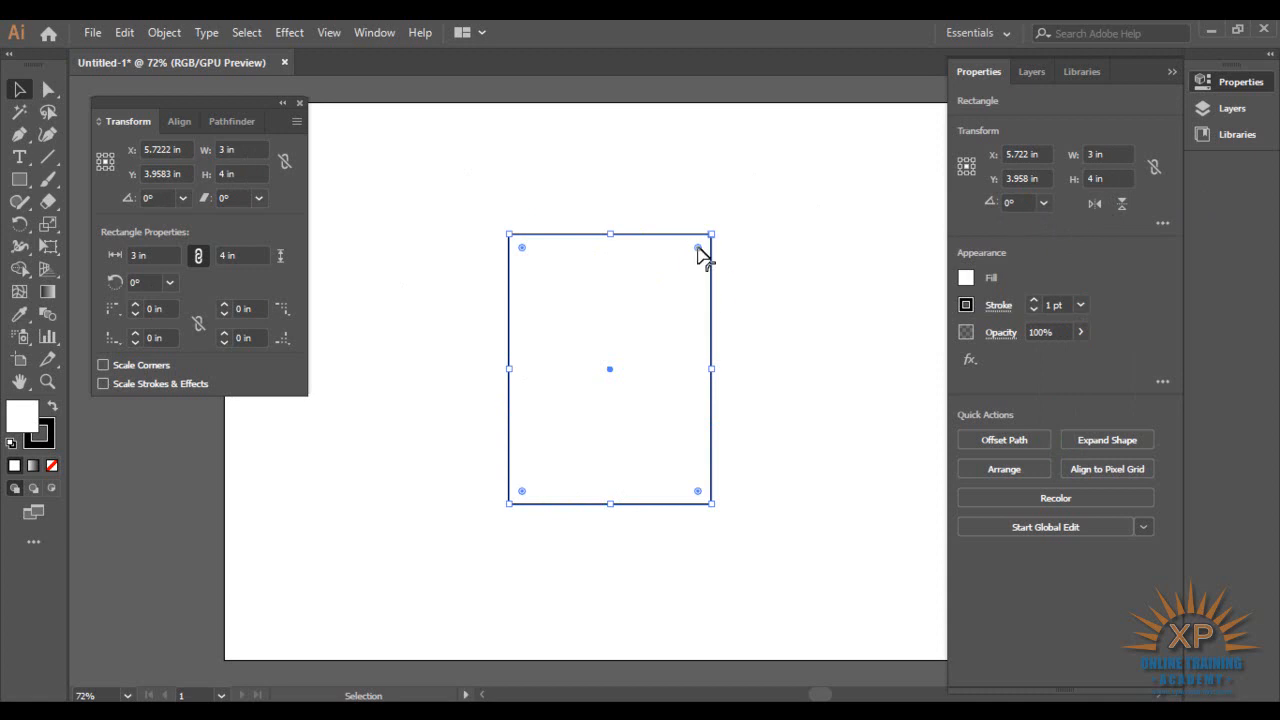
Round the rectangle's upper-right corner to a radius of about 1.54 in and reselect the shape.
left_click_drag(699, 250, 578, 314)
left_click(743, 318)
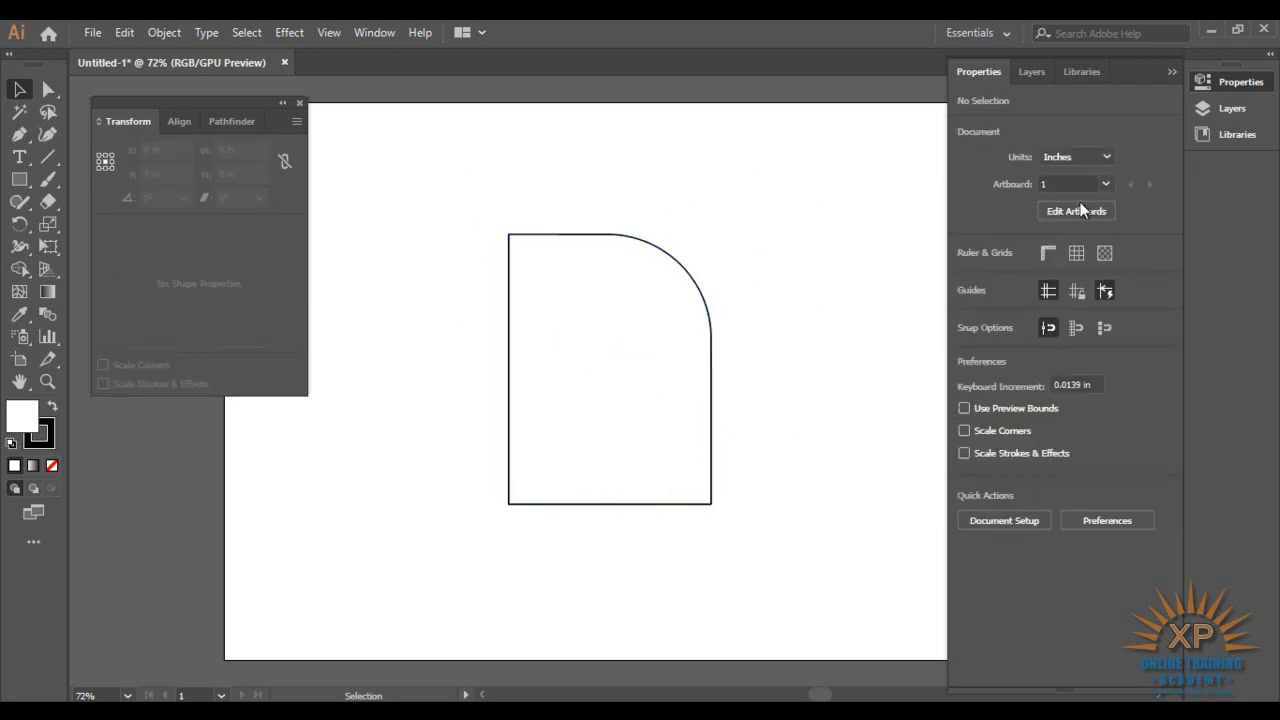
left_click(698, 286)
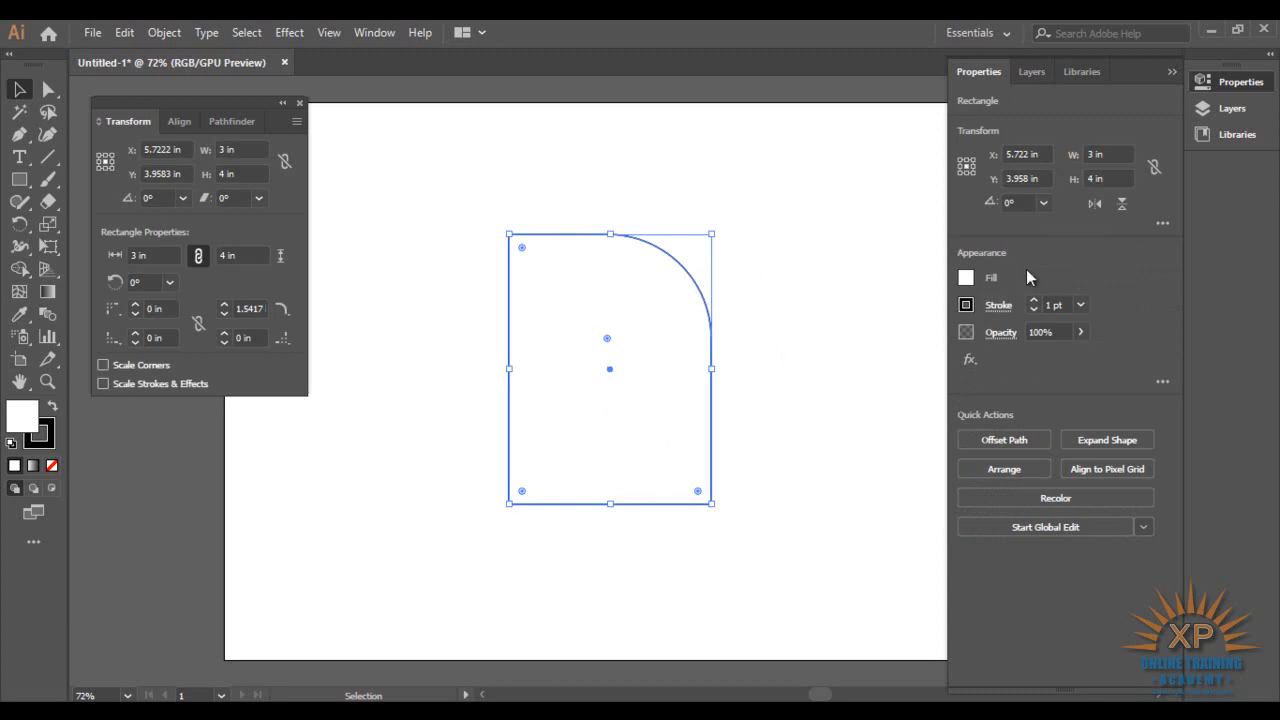
Flip the rounded-corner rectangle along the horizontal axis repeatedly, finishing in its original orientation.
left_click(1095, 205)
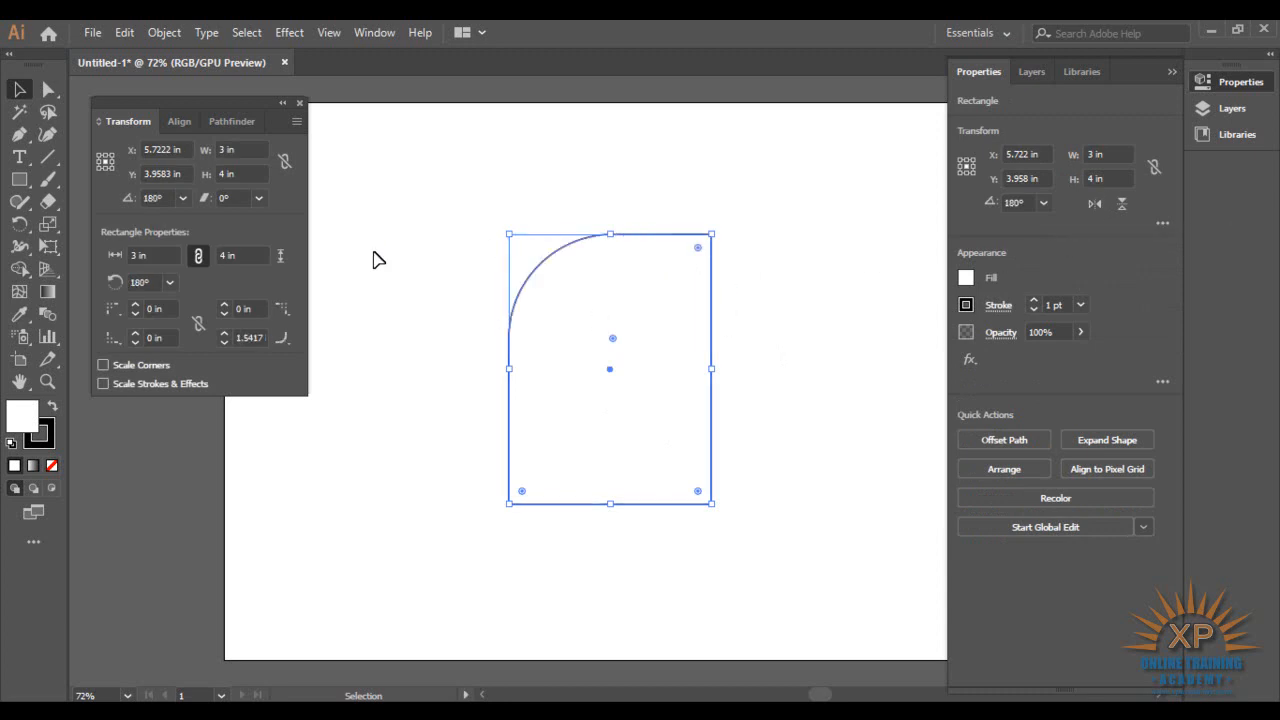
left_click(1104, 203)
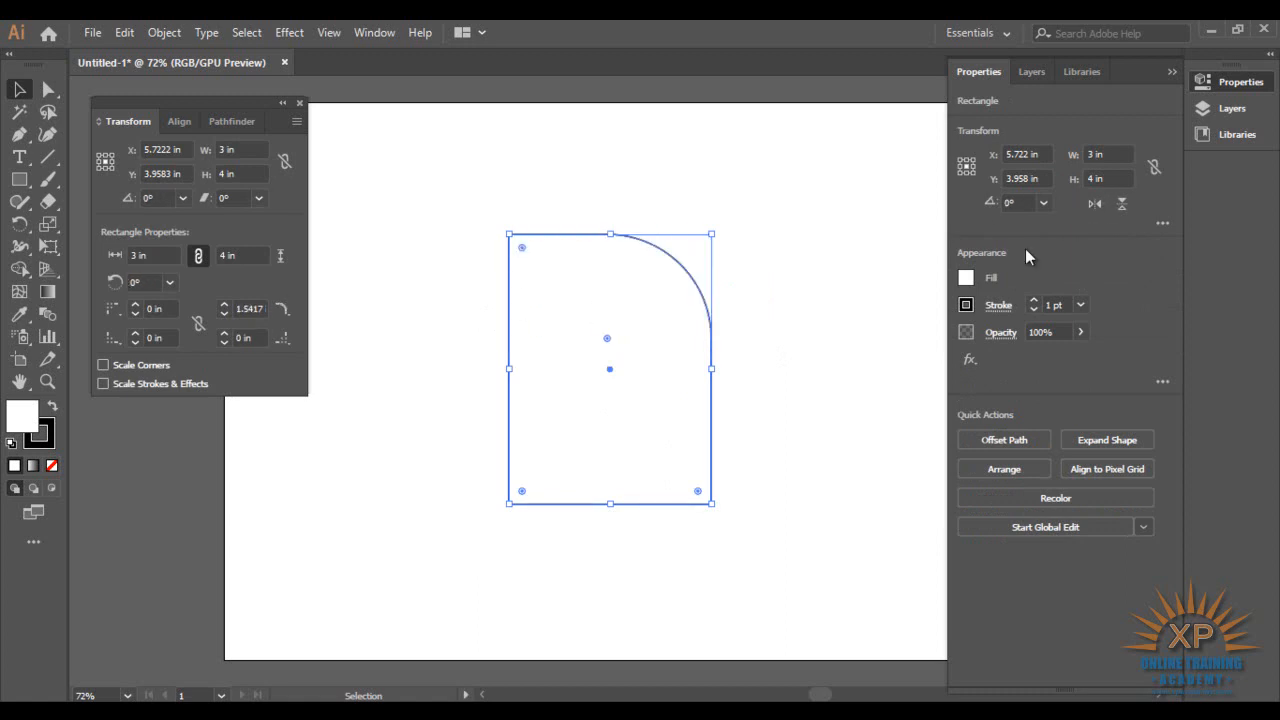
left_click(1095, 205)
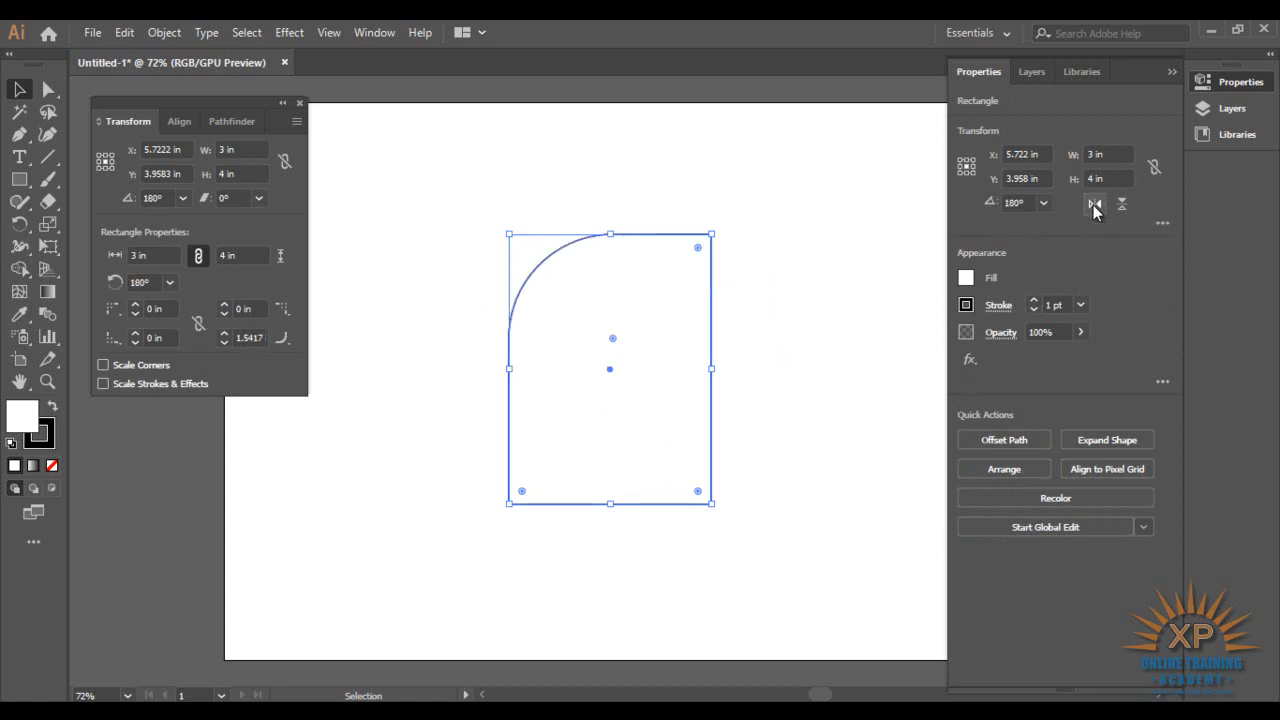
left_click(1095, 205)
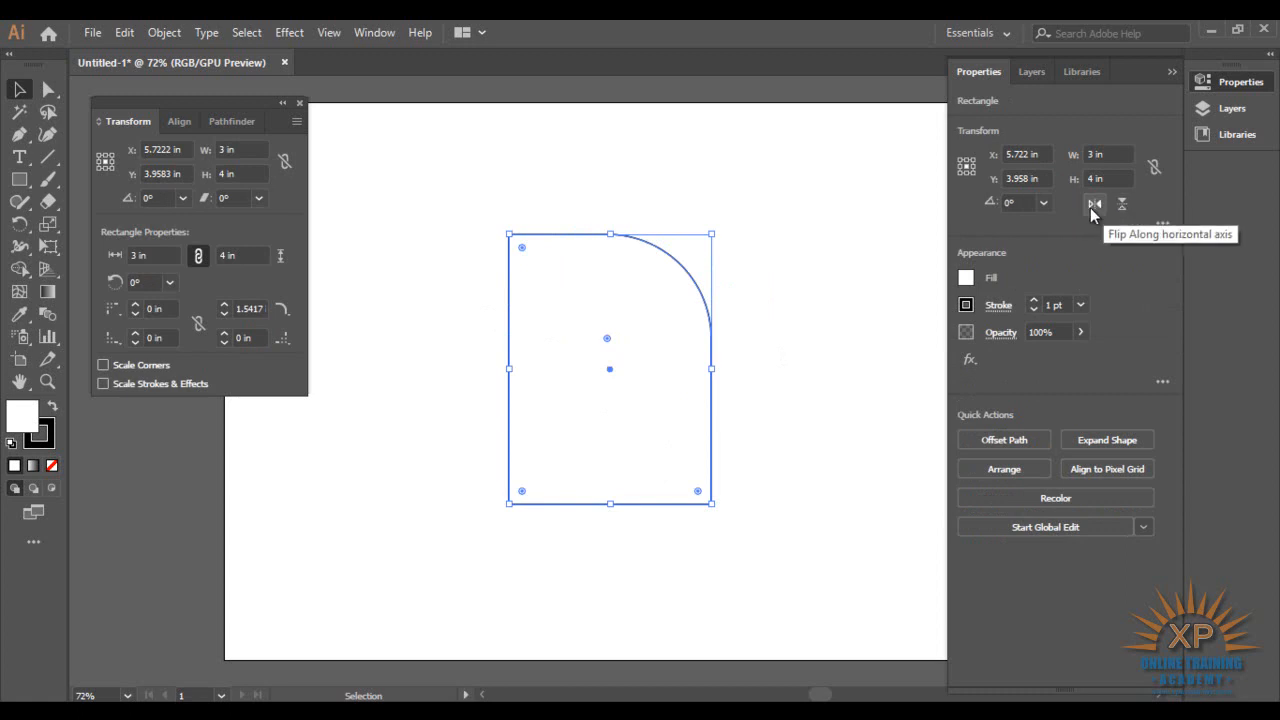
left_click(1094, 206)
left_click(1094, 207)
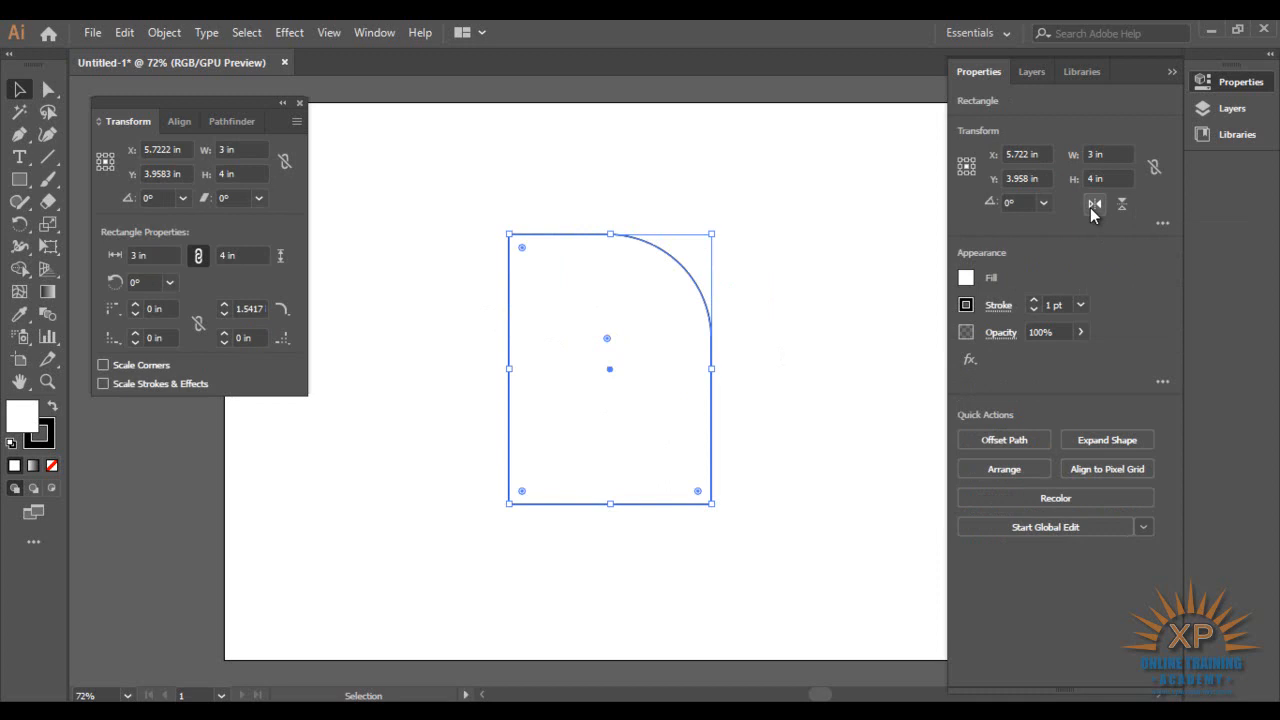
Flip the rounded-corner rectangle along the vertical axis repeatedly, finishing in its original orientation.
left_click(1120, 205)
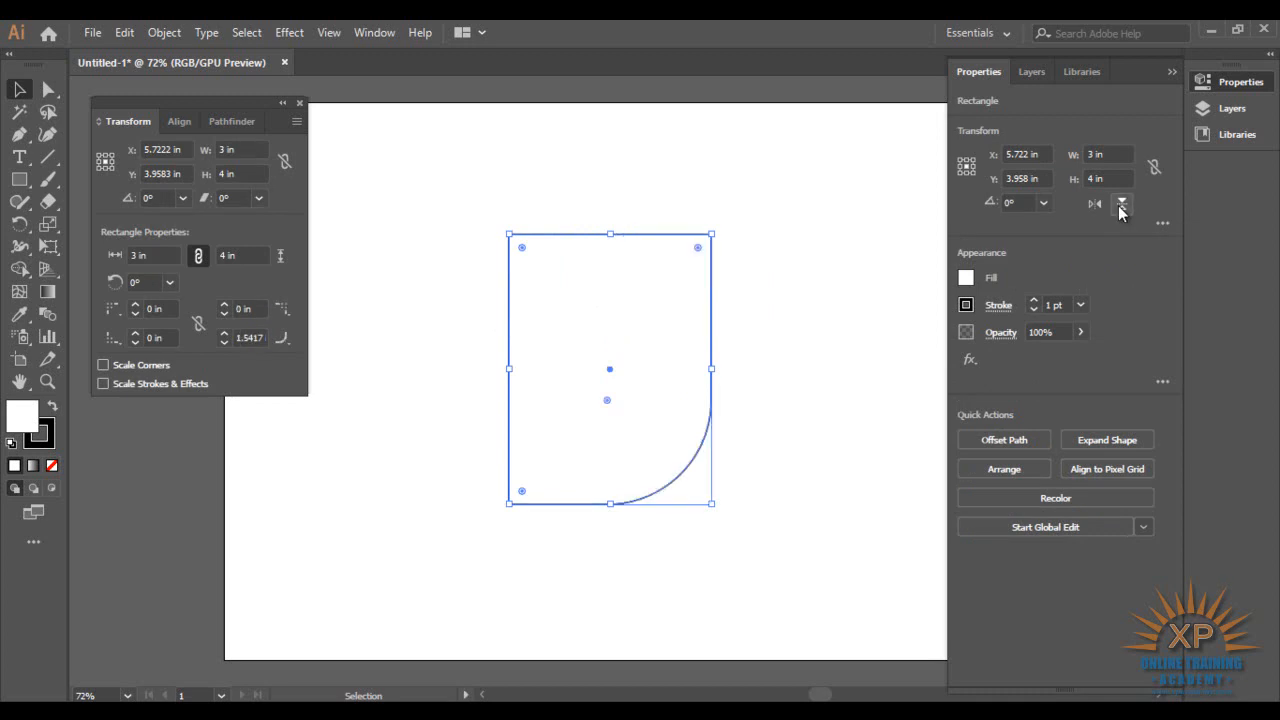
left_click(1120, 206)
left_click(1120, 206)
left_click(1120, 206)
left_click(1120, 206)
left_click(1120, 206)
left_click(1120, 206)
left_click(1120, 207)
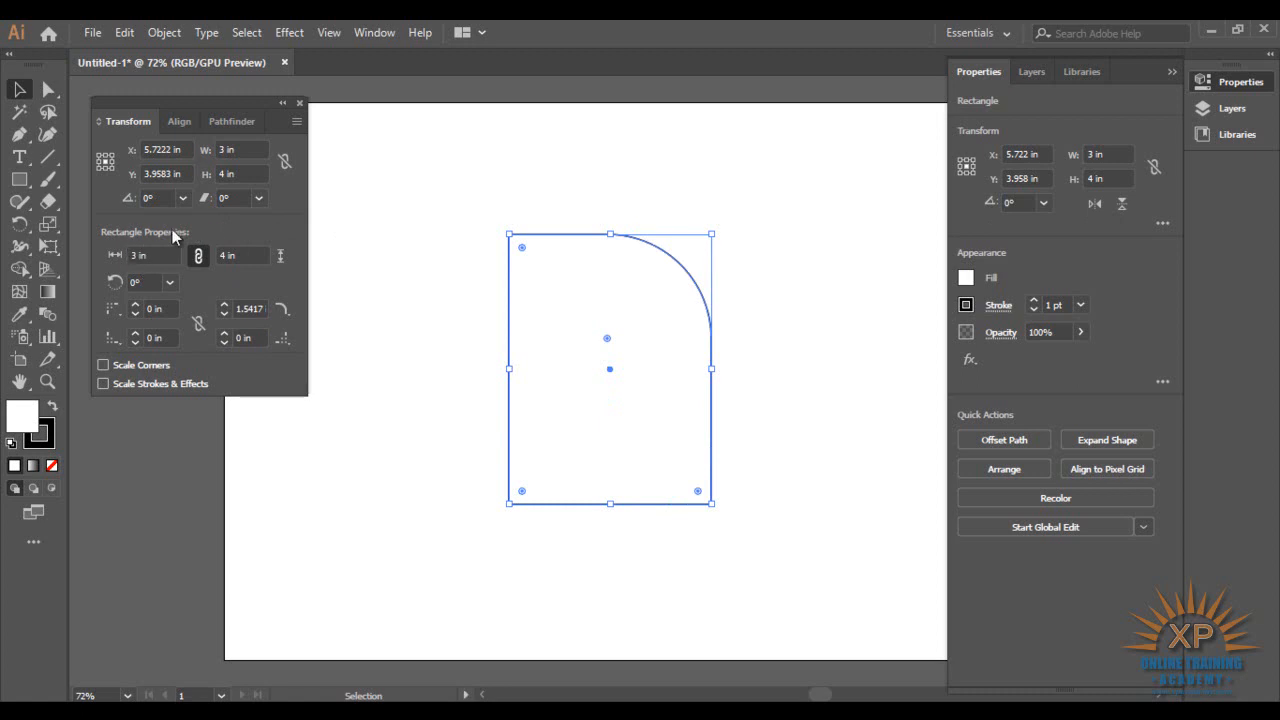
Try shearing the rounded-corner rectangle by -30° and rotating the sheared shape to 30°.
left_click(259, 197)
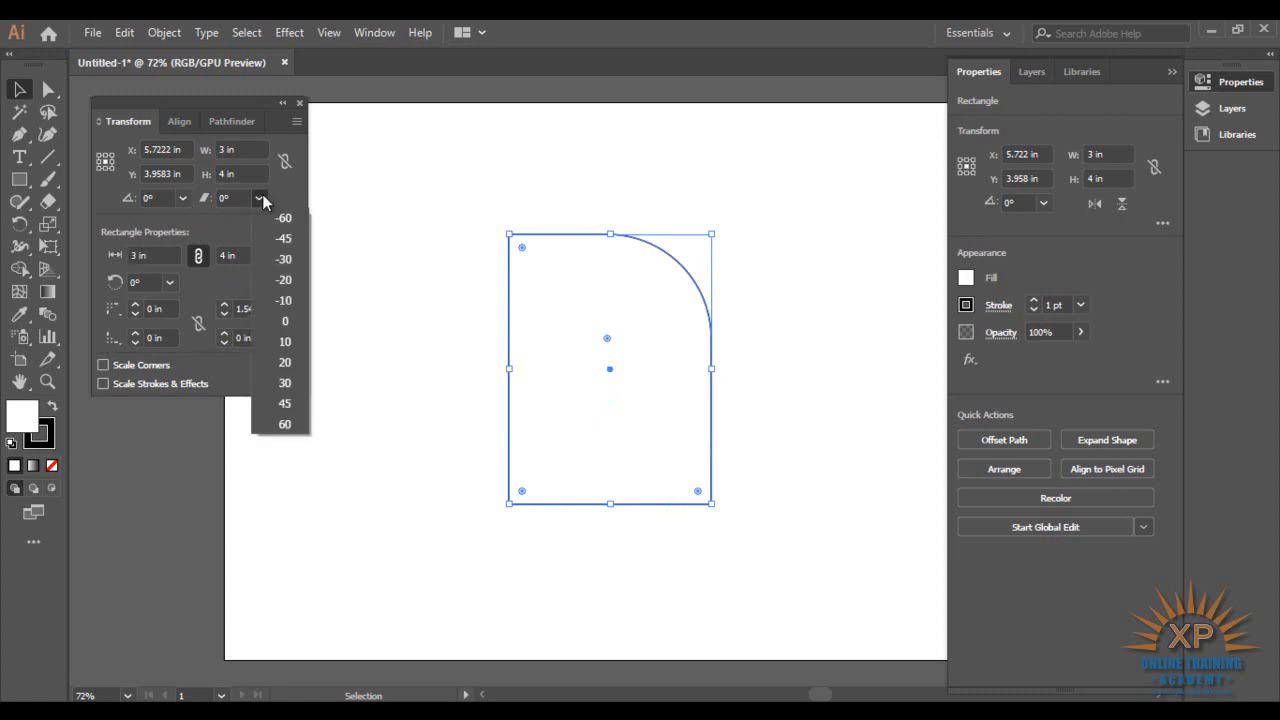
left_click(284, 259)
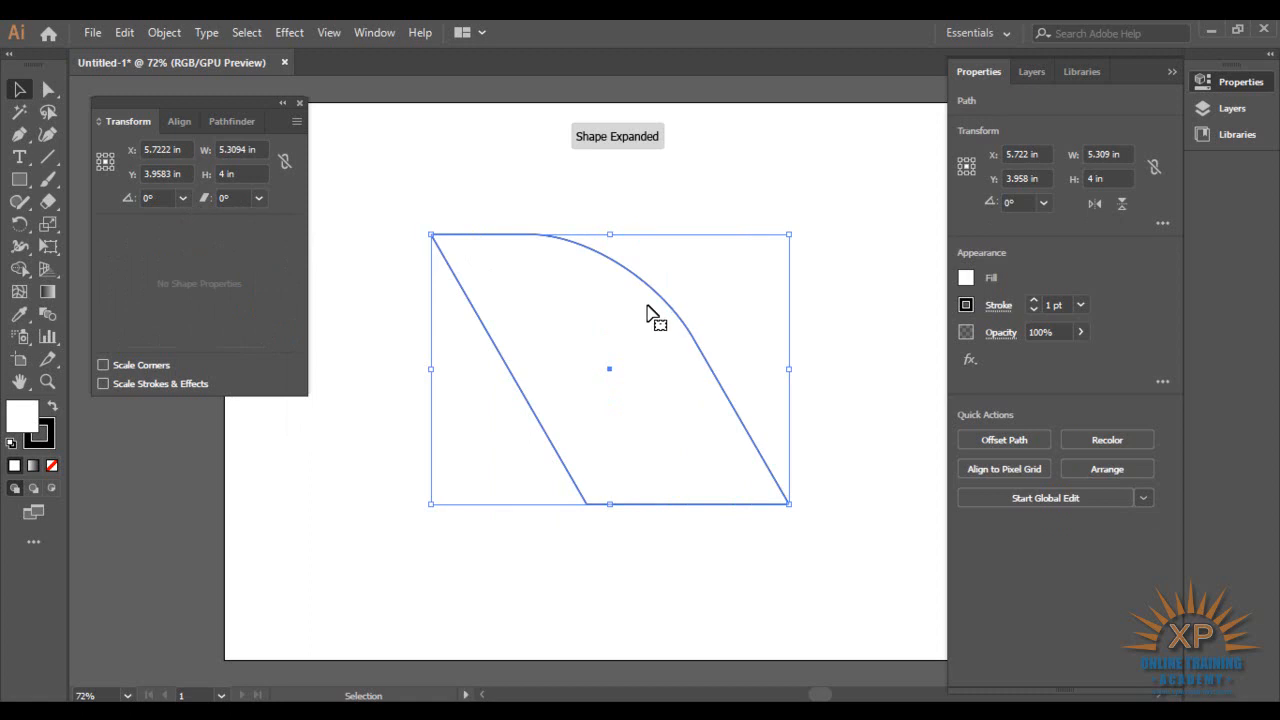
left_click(183, 197)
left_click(201, 219)
left_click(183, 198)
left_click(199, 239)
Try setting the sheared shape's shear and rotation to 0°, and shear it by -60°.
left_click(260, 199)
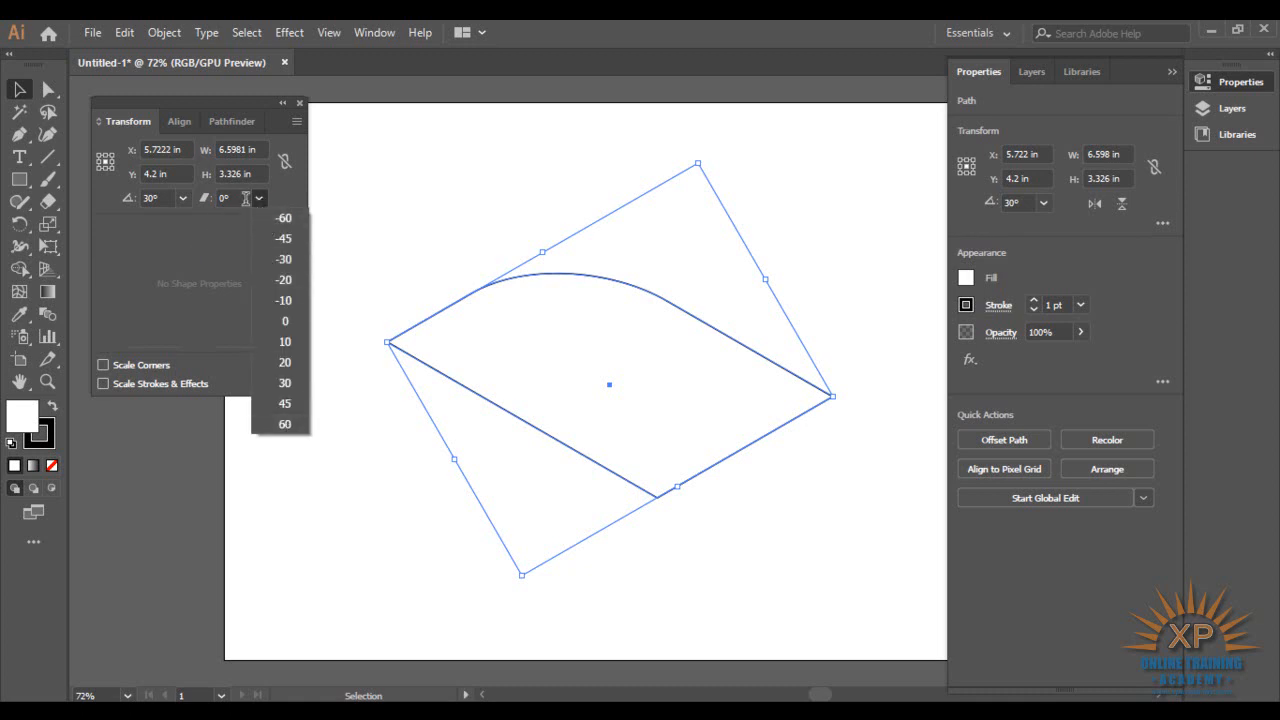
left_click(292, 324)
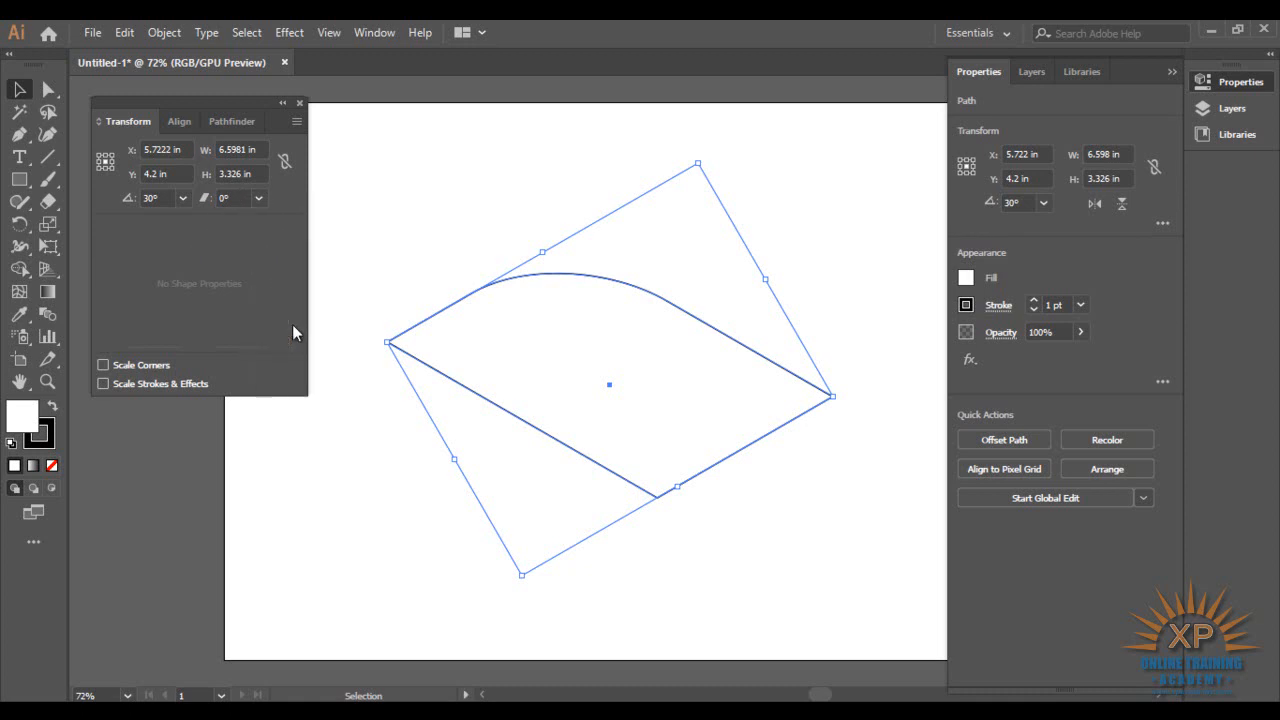
left_click(182, 198)
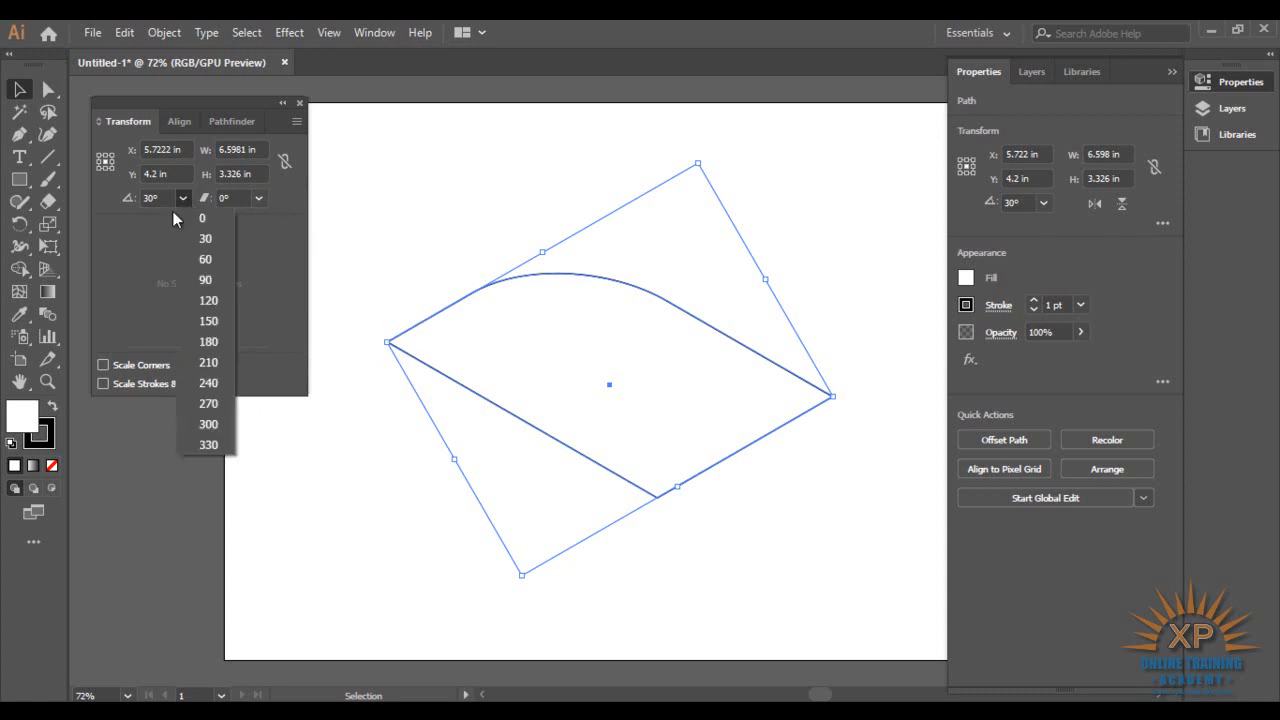
left_click(189, 221)
left_click(258, 198)
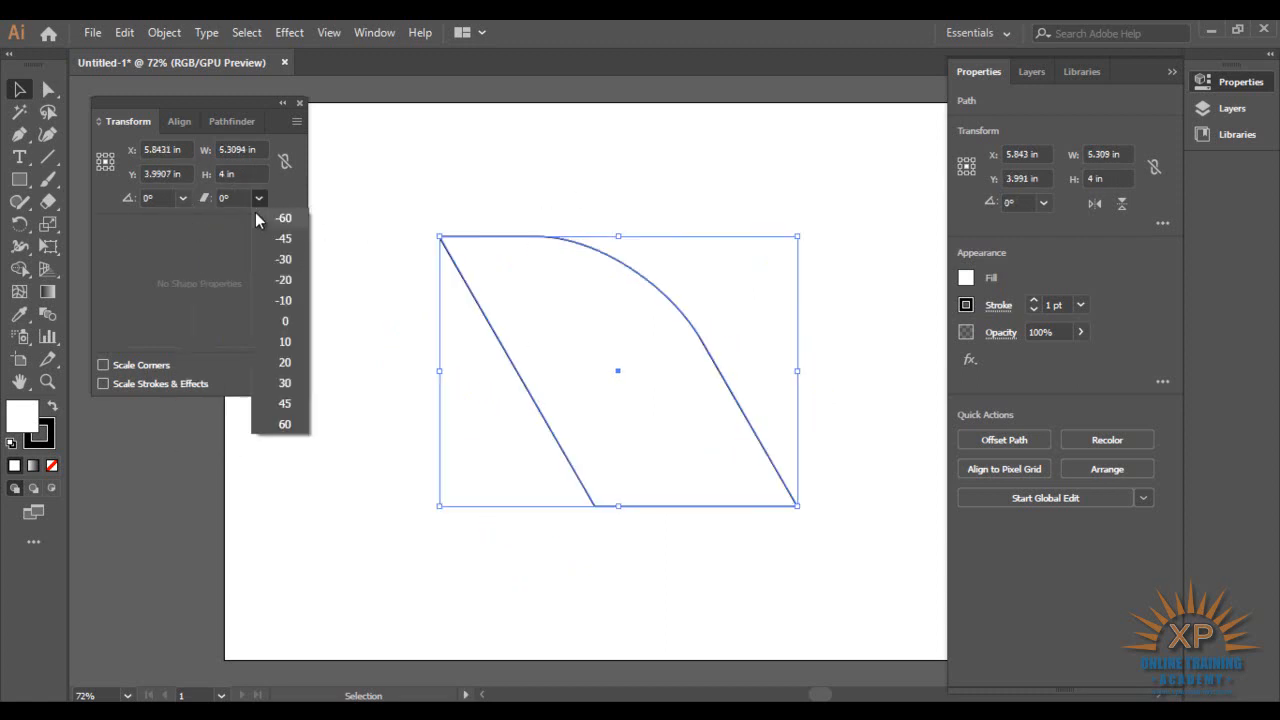
left_click(281, 222)
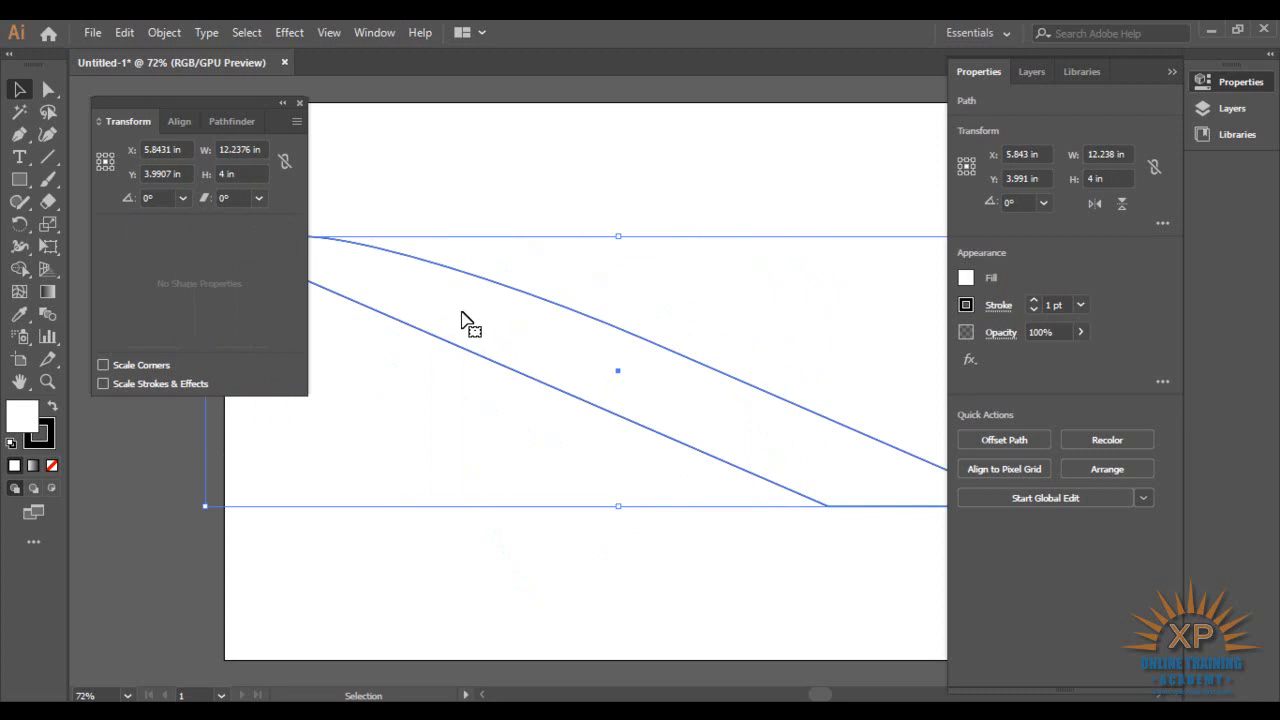
Undo the shear and rotation trials back to the upright rectangle with one rounded corner.
key("ctrl+z")
key("ctrl+z")
key("ctrl+shift+z")
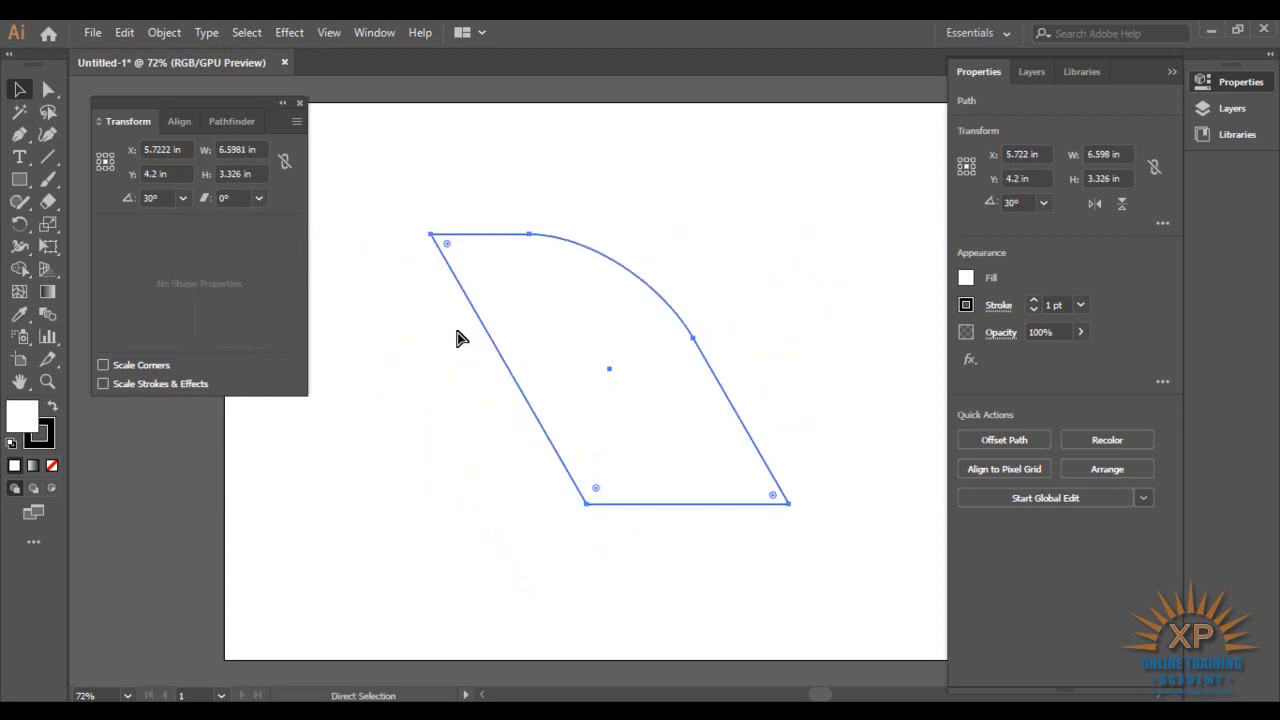
key("ctrl+z")
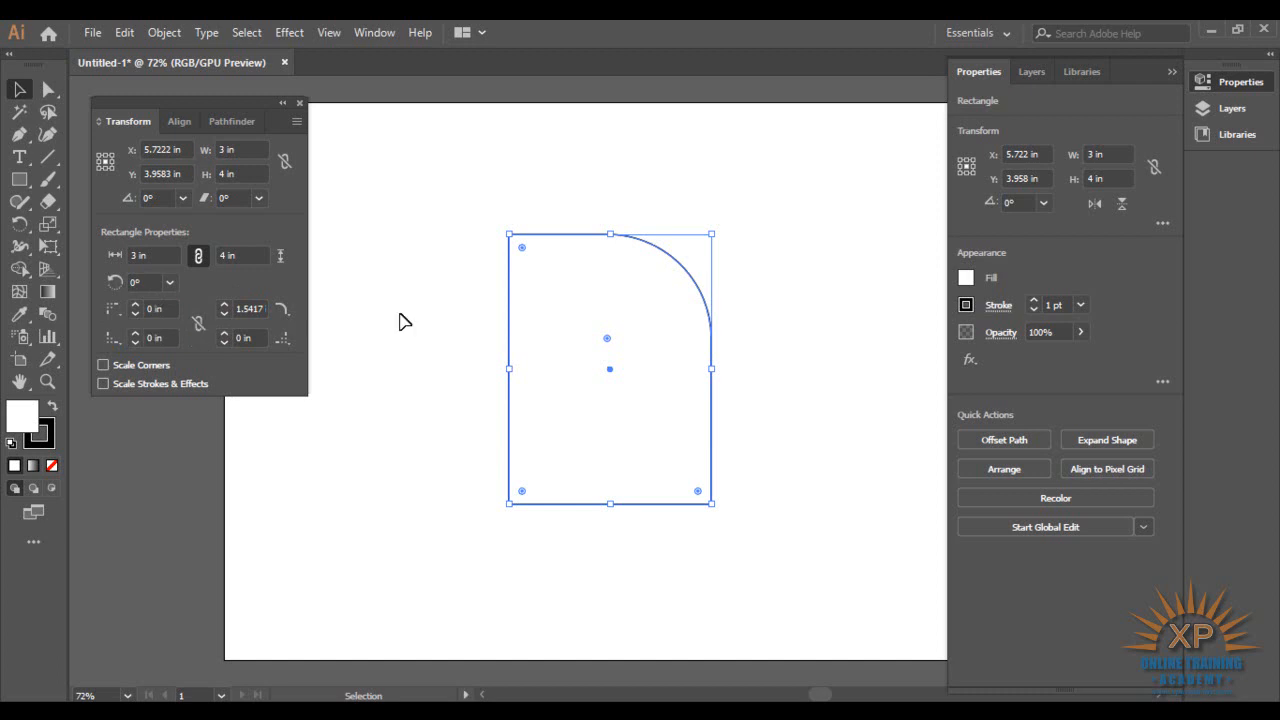
Link the rectangle's corner radii and set the upper-left corner radius to 1 in.
left_click(198, 325)
left_click(170, 309)
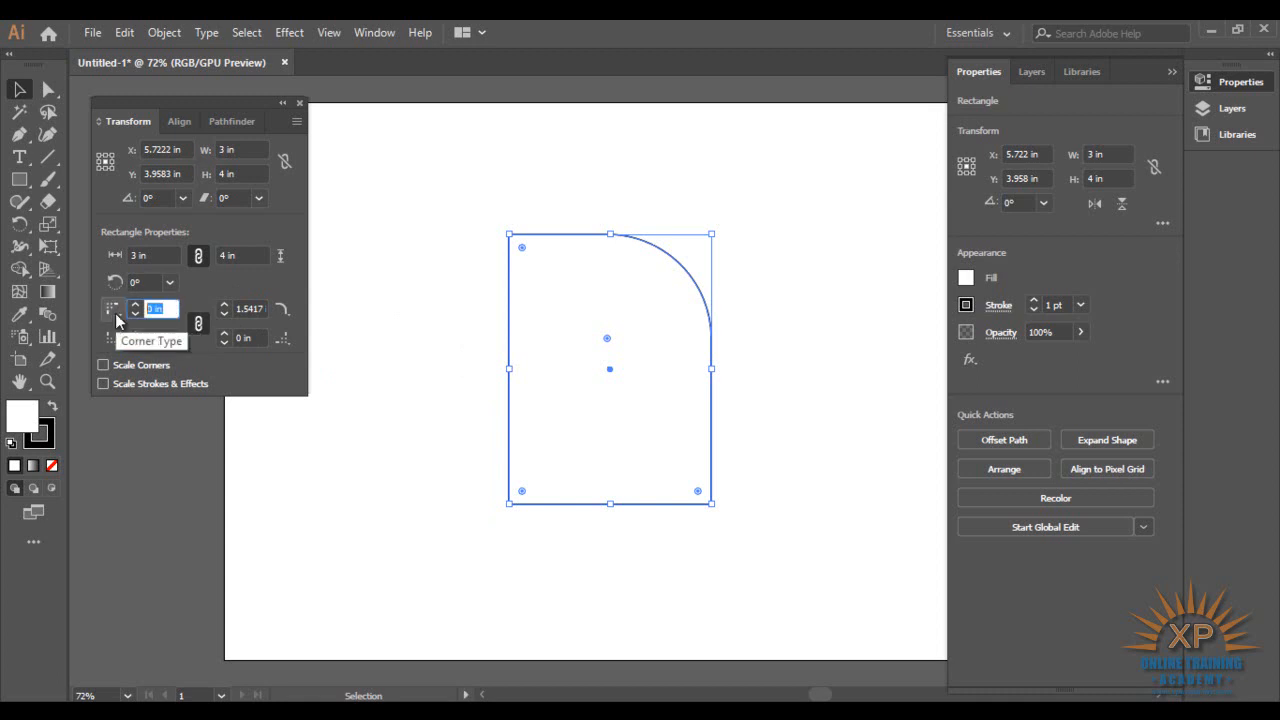
type("1")
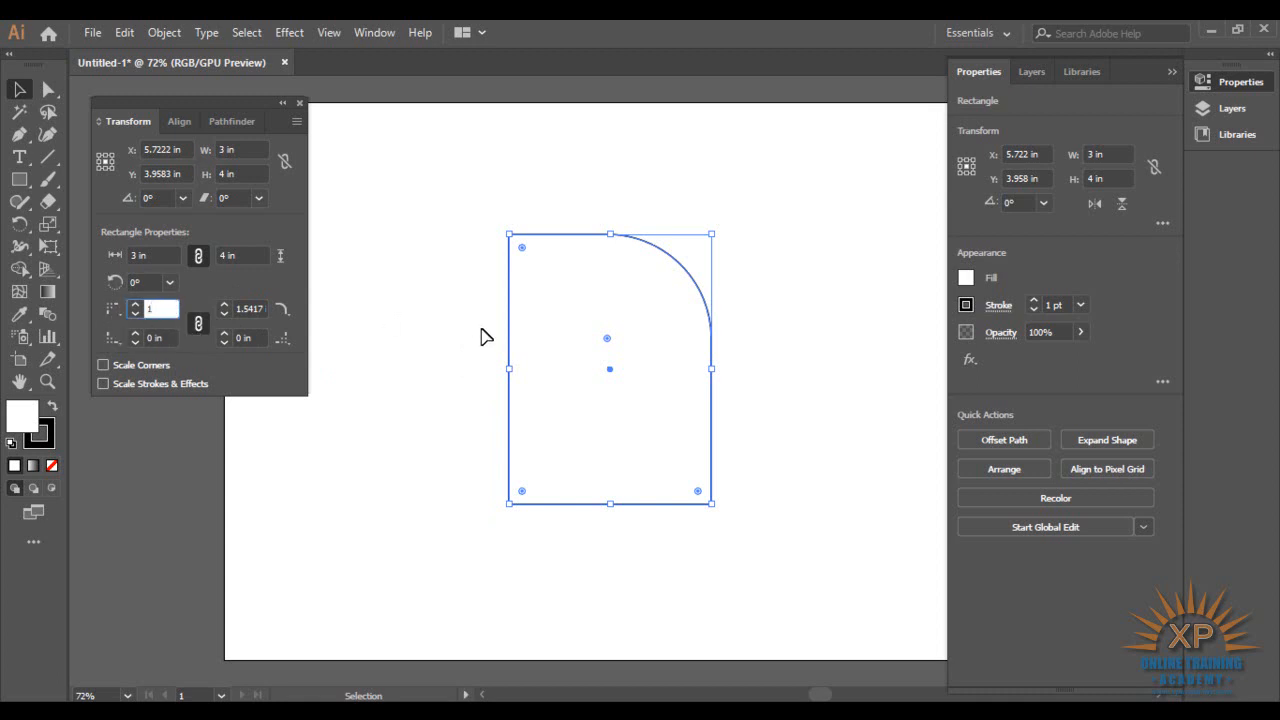
key("Return")
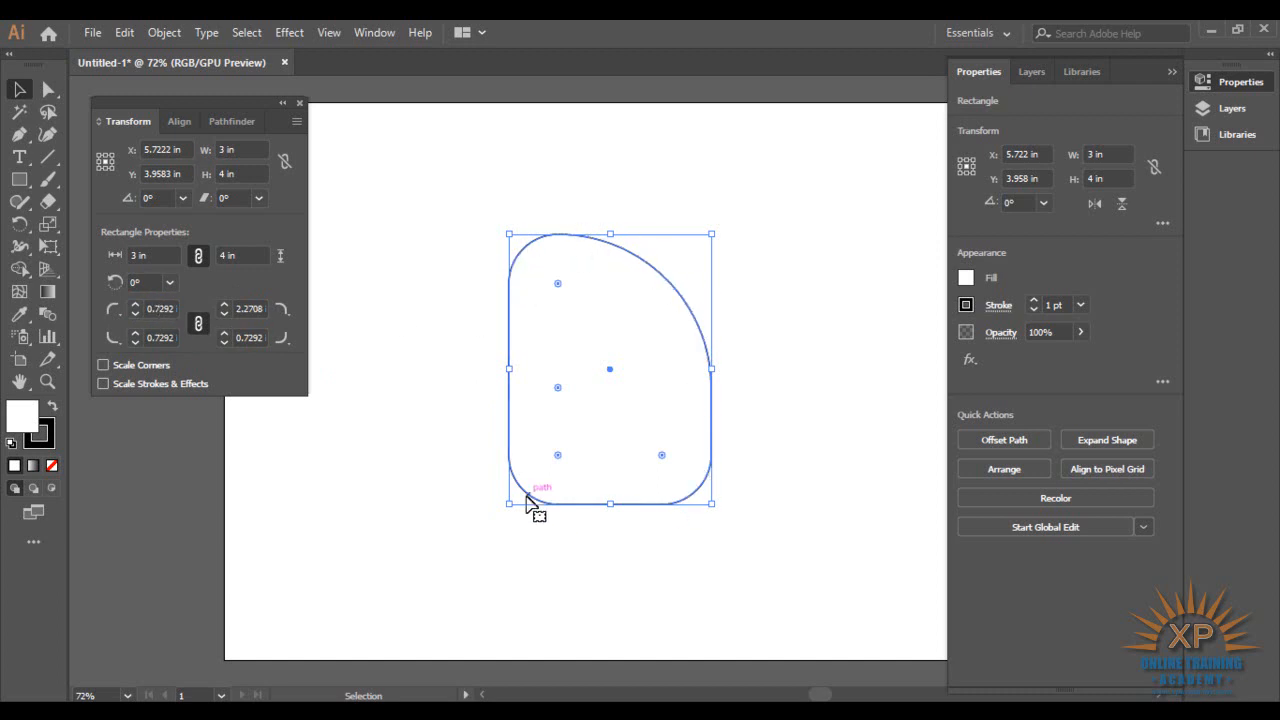
Unlink the corner radii and set only the rectangle's lower-left corner radius to 3 in.
left_click(202, 324)
left_click(168, 337)
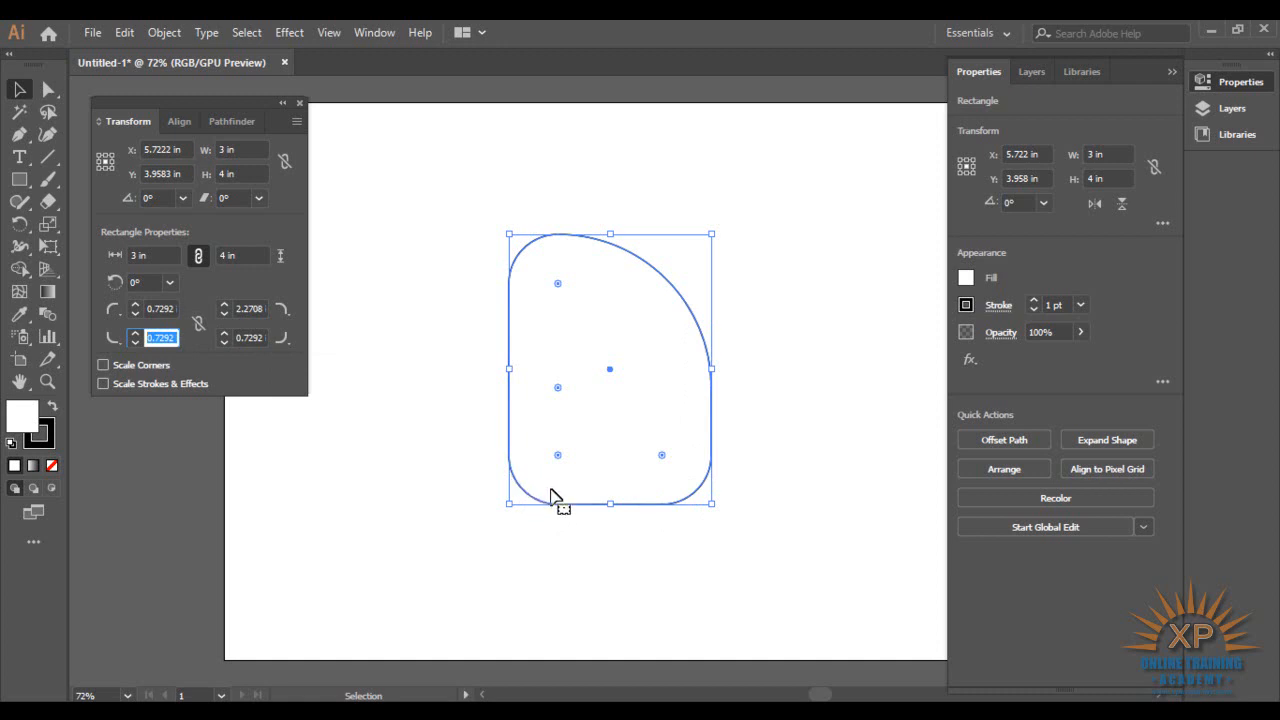
type("3in")
key("Return")
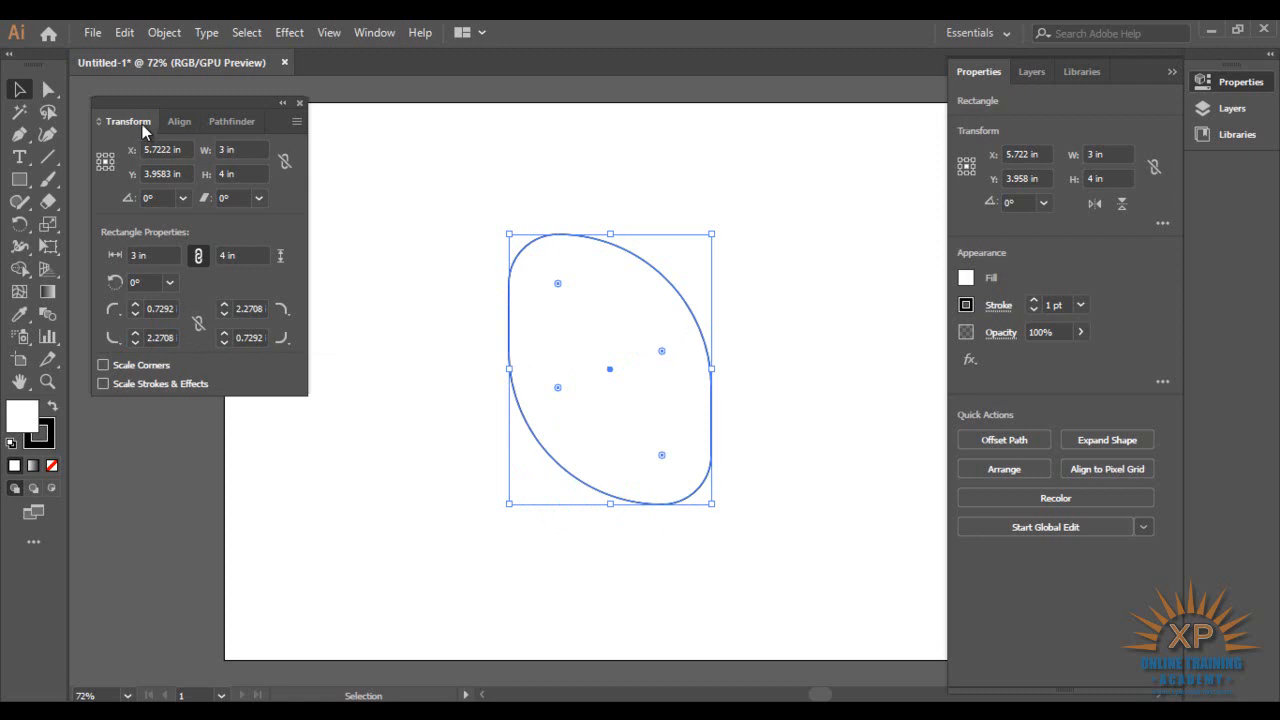
Clear the Transform and Properties options from the workspace and minimize the application window.
left_click(300, 104)
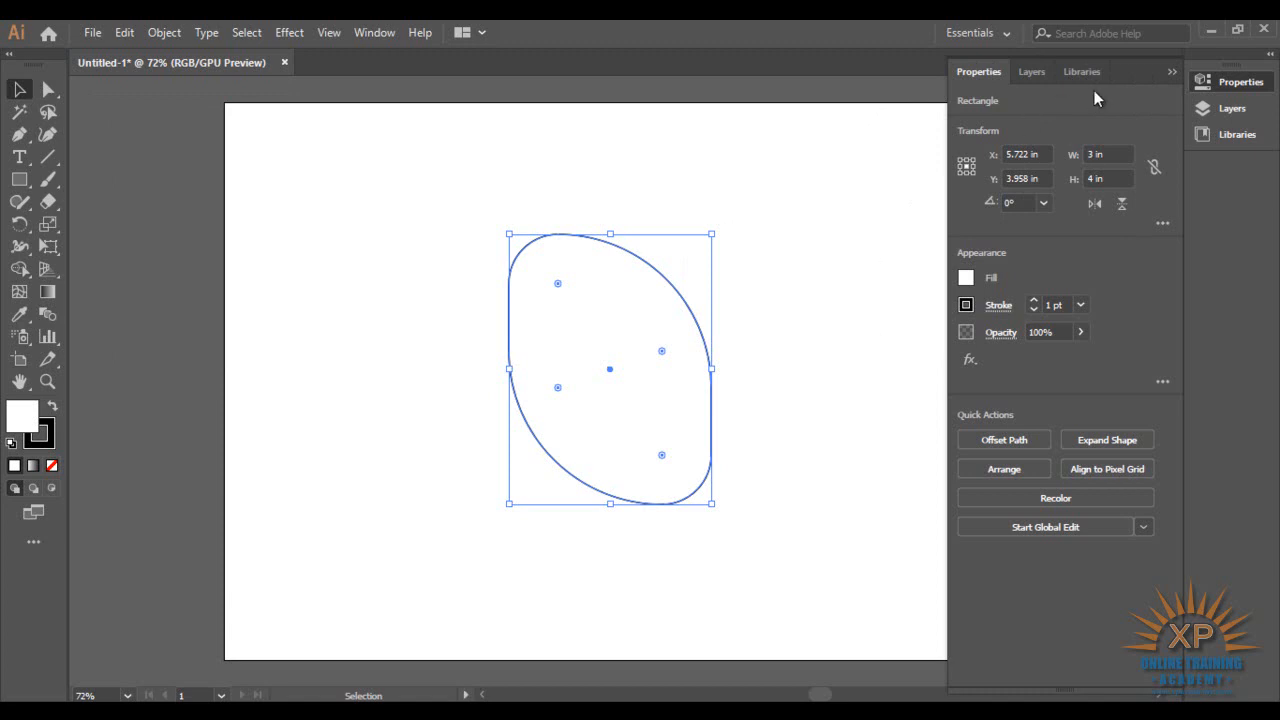
left_click(1171, 73)
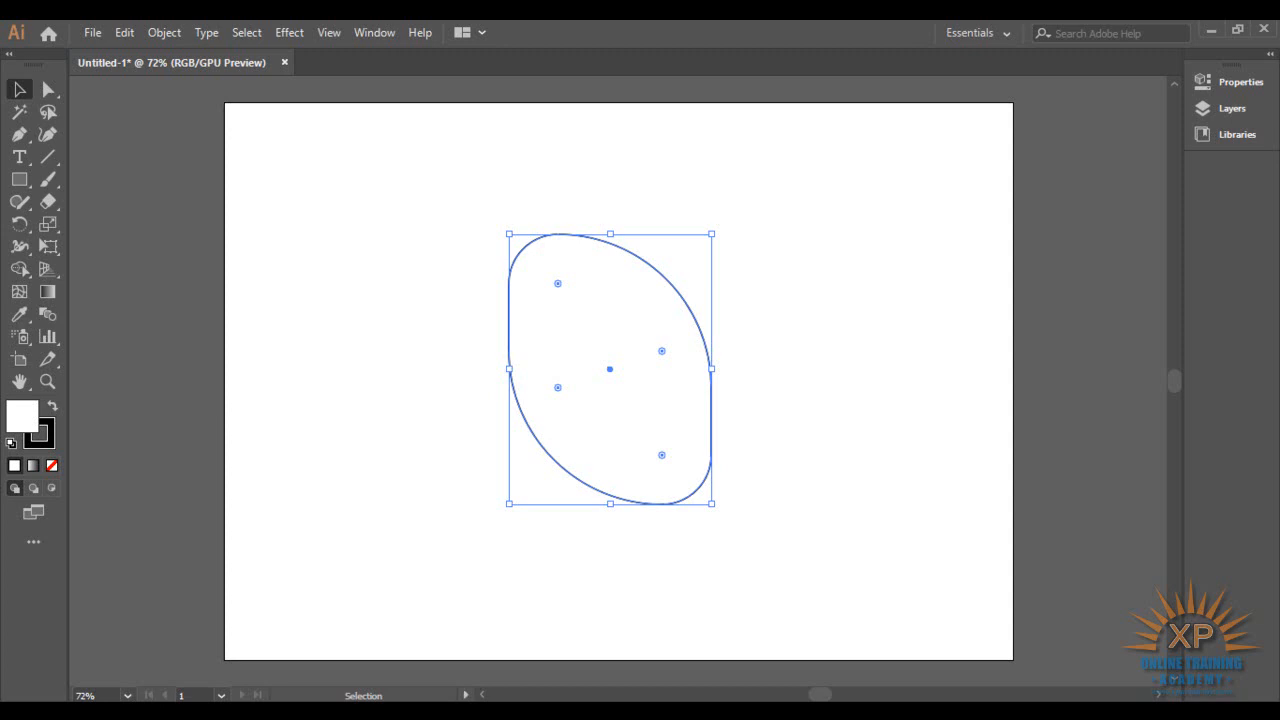
left_click(1210, 31)
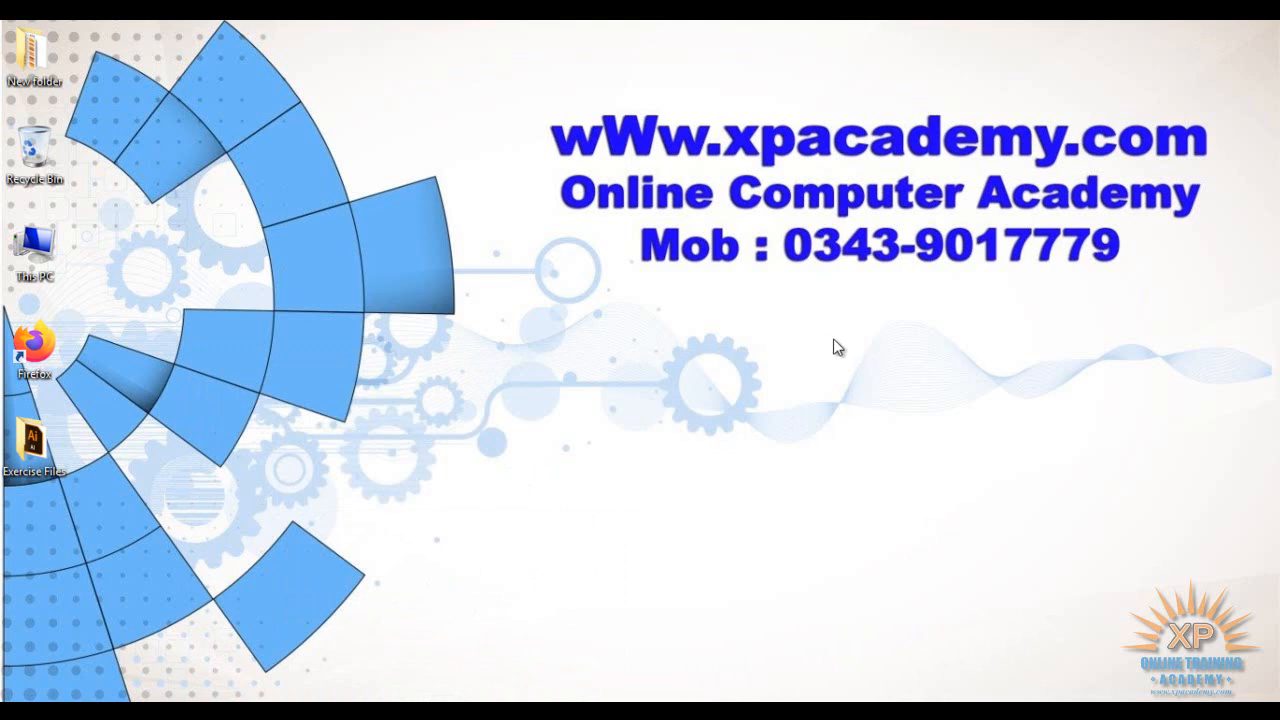